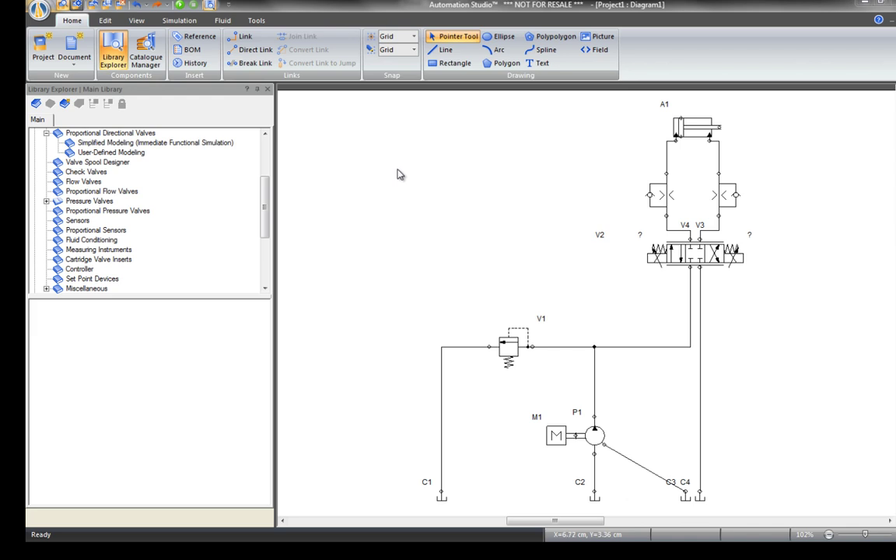
Place a pressure reducing valve V3 from Pressure Valves onto the diagram.
{"action": "left_click", "coordinate": [47, 201]}
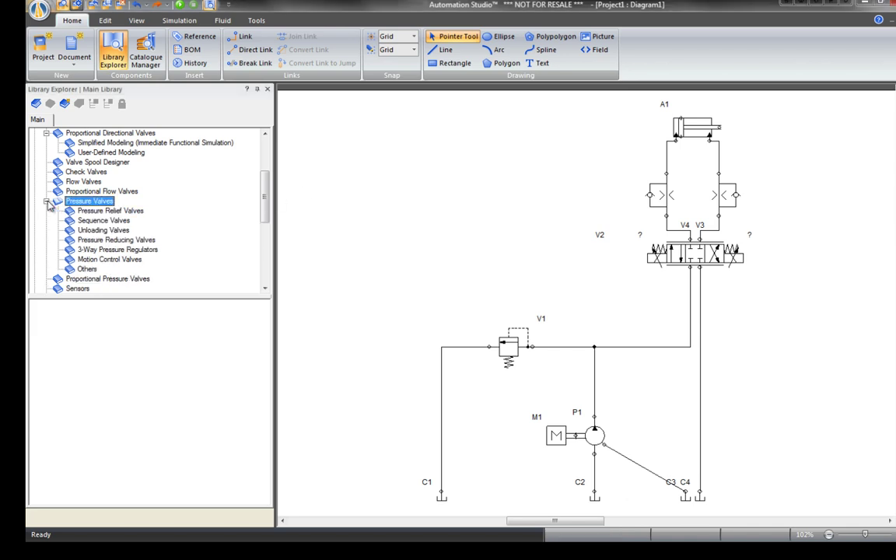
{"action": "left_click", "coordinate": [87, 239]}
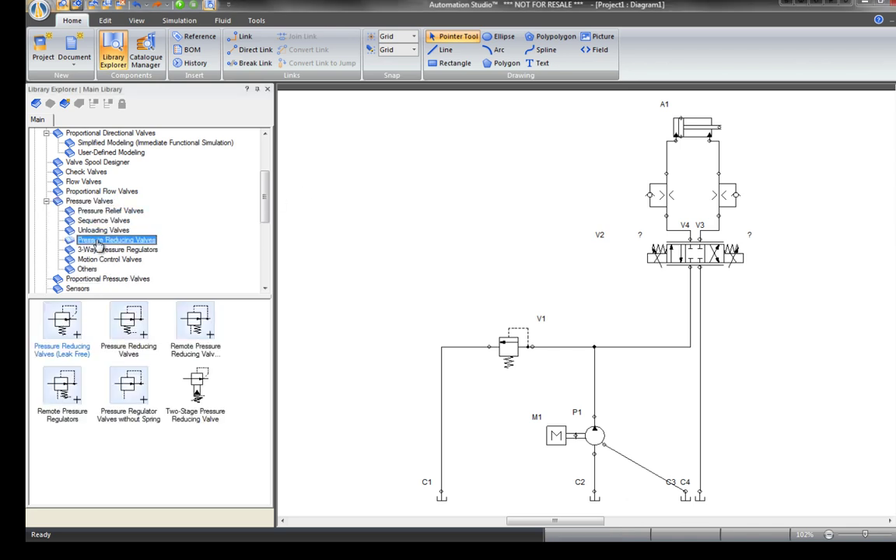
{"action": "left_click_drag", "start_coordinate": [122, 324], "coordinate": [527, 243]}
Rotate V3 a quarter turn left and drop it onto the line below V2.
{"action": "right_click", "coordinate": [526, 242]}
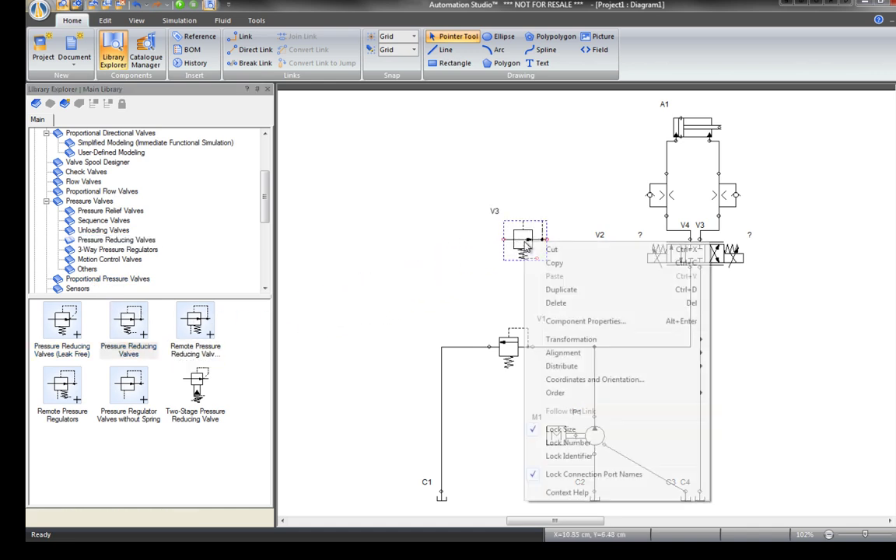
{"action": "mouse_move", "coordinate": [650, 345]}
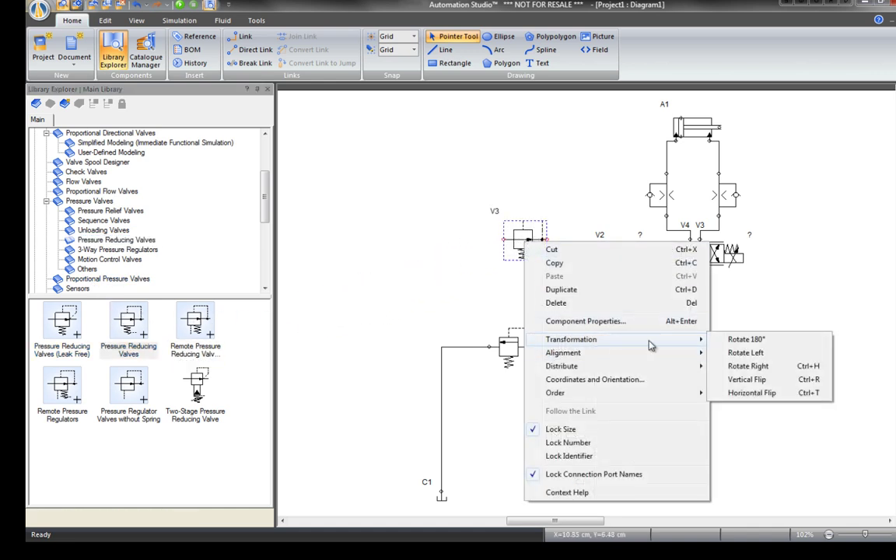
{"action": "left_click", "coordinate": [751, 354]}
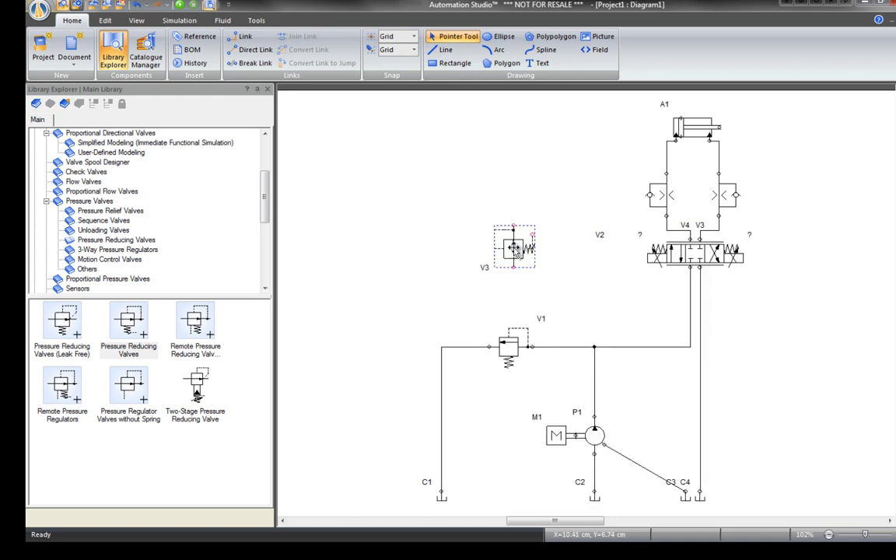
{"action": "left_click_drag", "start_coordinate": [513, 247], "coordinate": [692, 313]}
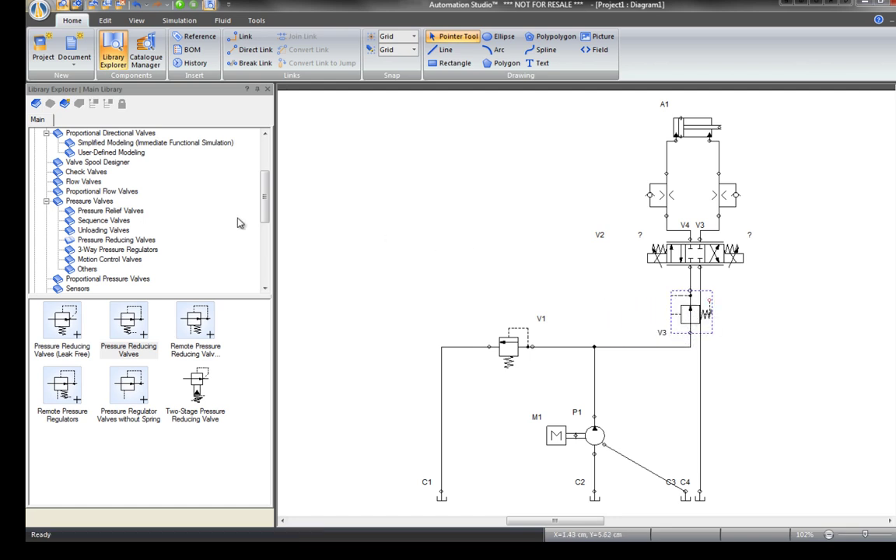
Add a Ball-Type Load Shuttle valve V4, from the Flow Valves shuttle equivalent symbols, above V2.
{"action": "left_click", "coordinate": [97, 201]}
{"action": "left_click", "coordinate": [46, 200]}
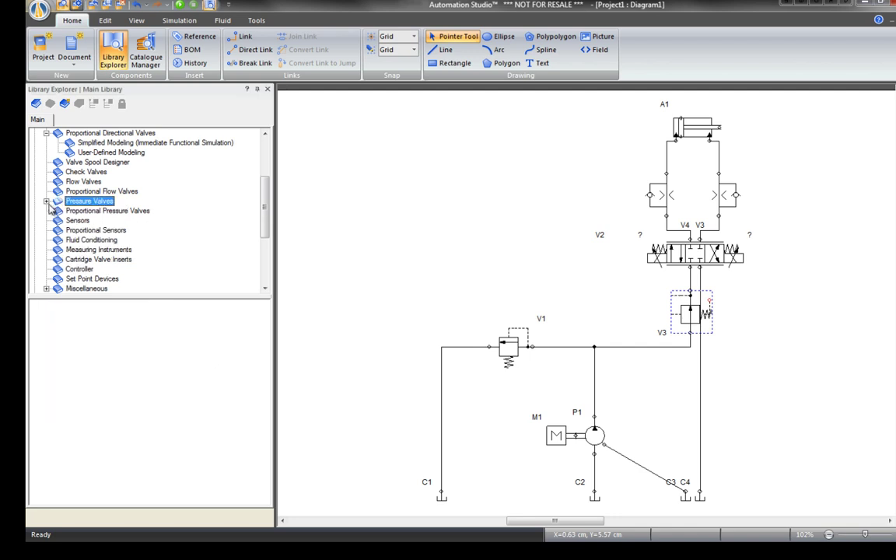
{"action": "left_click", "coordinate": [74, 183]}
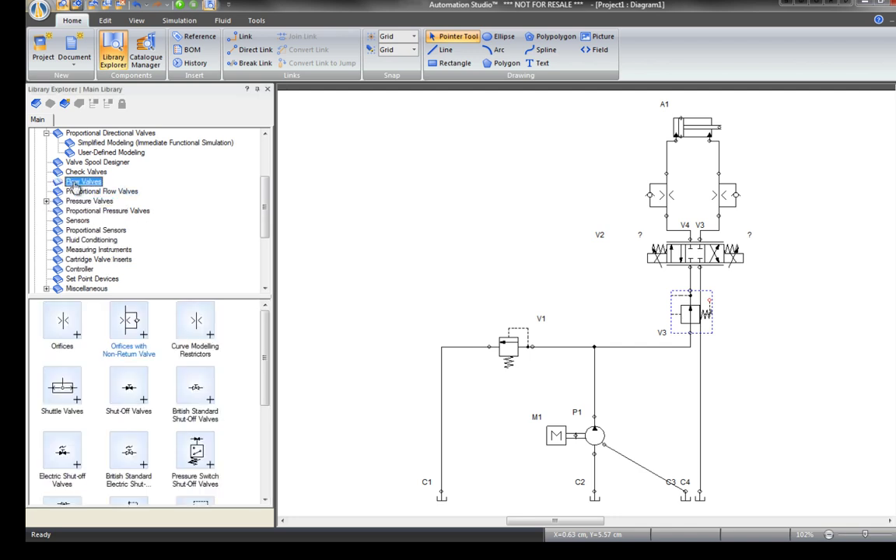
{"action": "left_click", "coordinate": [62, 388]}
{"action": "right_click", "coordinate": [65, 378]}
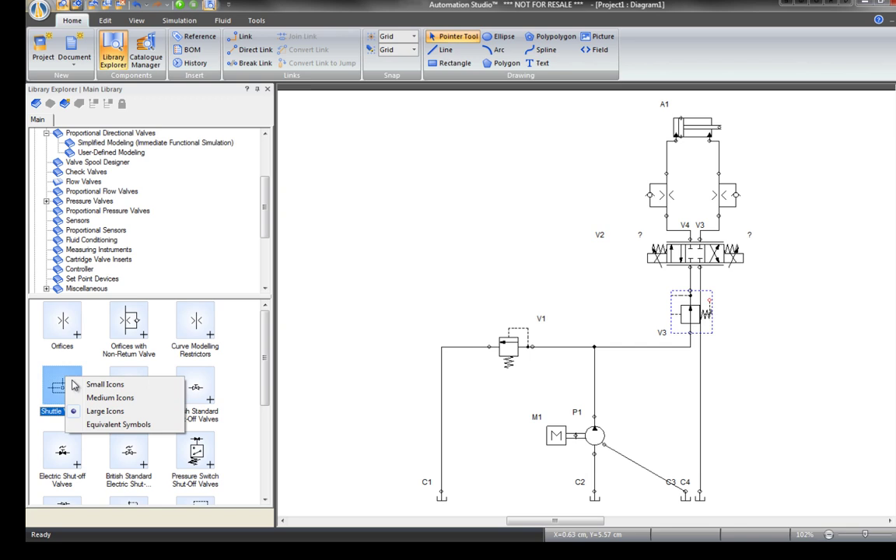
{"action": "left_click", "coordinate": [108, 424]}
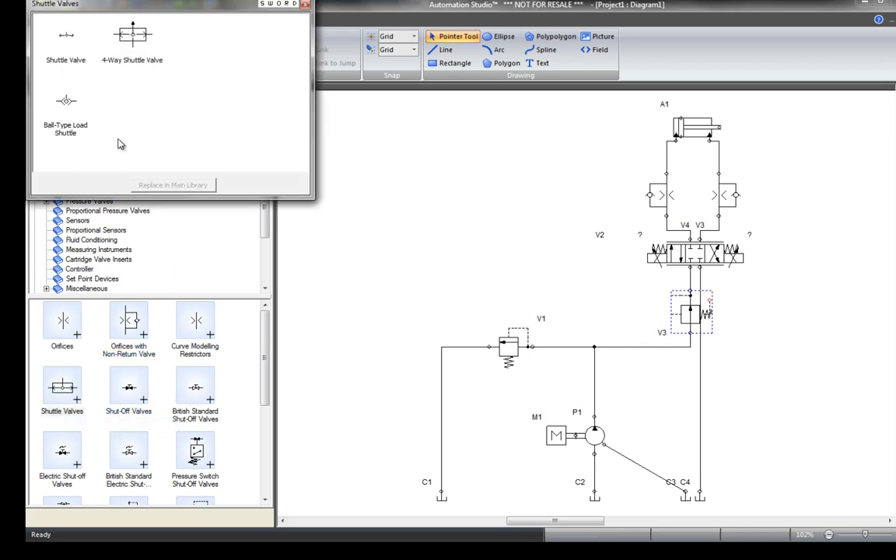
{"action": "left_click_drag", "start_coordinate": [69, 113], "coordinate": [570, 174]}
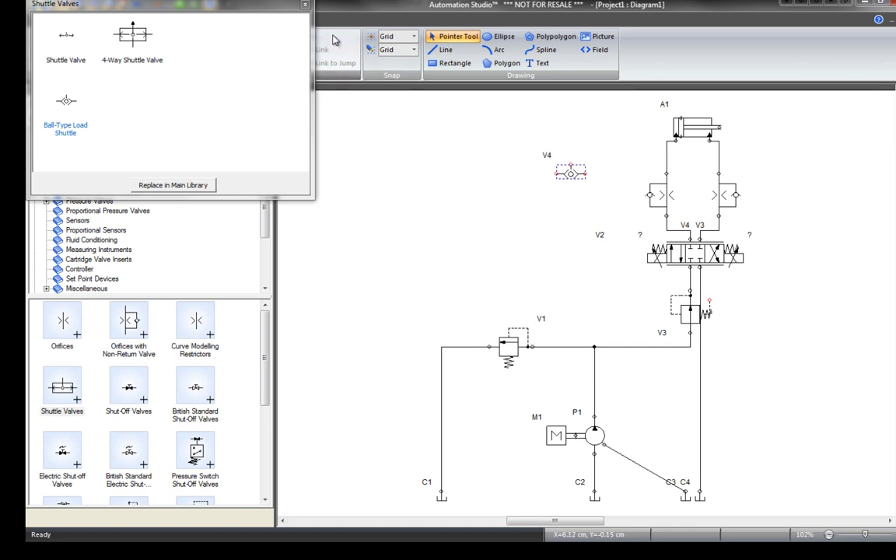
Rotate shuttle V4 by 180° and move it between cylinder A1's lines.
{"action": "left_click", "coordinate": [305, 4]}
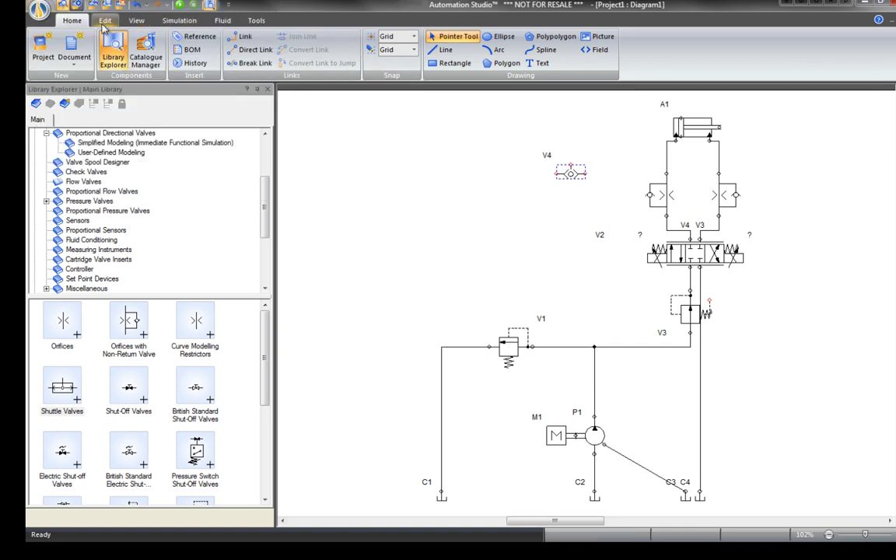
{"action": "left_click", "coordinate": [105, 21]}
{"action": "left_click", "coordinate": [581, 49]}
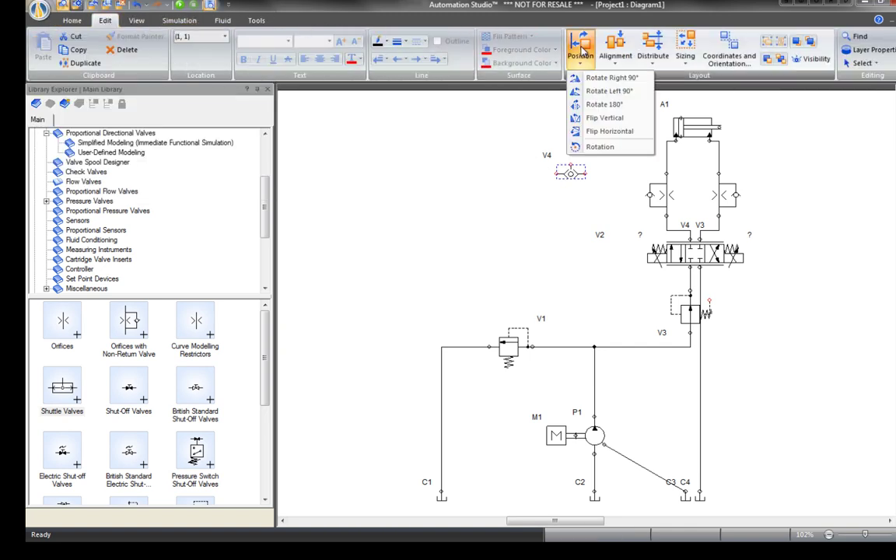
{"action": "left_click", "coordinate": [601, 104]}
{"action": "left_click_drag", "start_coordinate": [577, 181], "coordinate": [697, 164]}
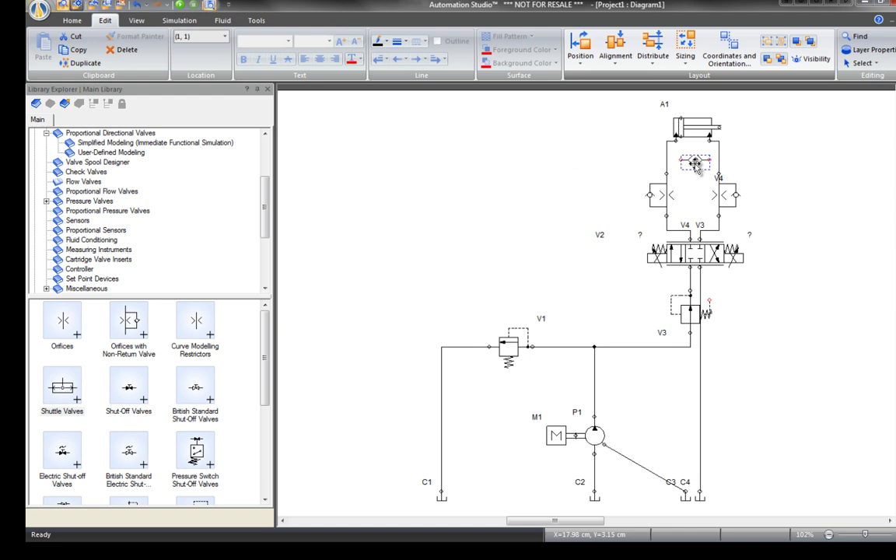
{"action": "left_click", "coordinate": [731, 163]}
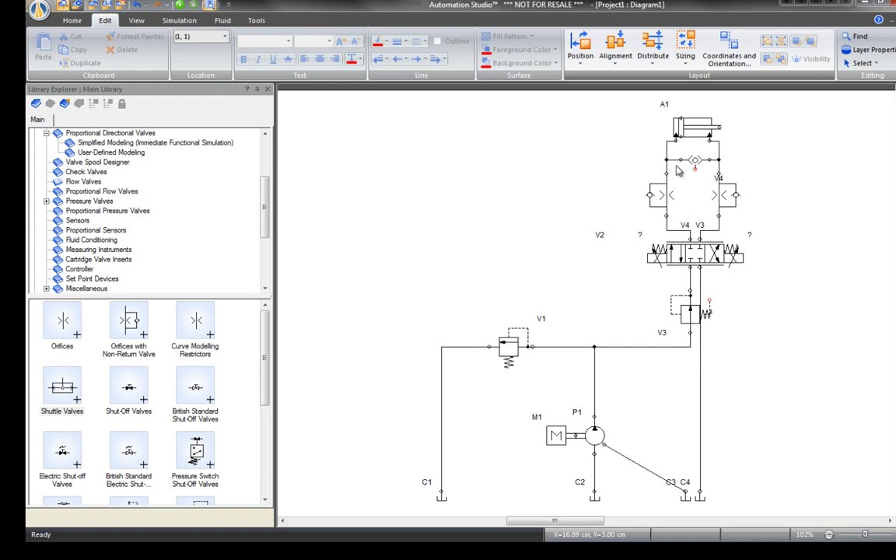
Draw a line from shuttle V4 down to V3's port.
{"action": "left_click_drag", "start_coordinate": [694, 168], "coordinate": [709, 294]}
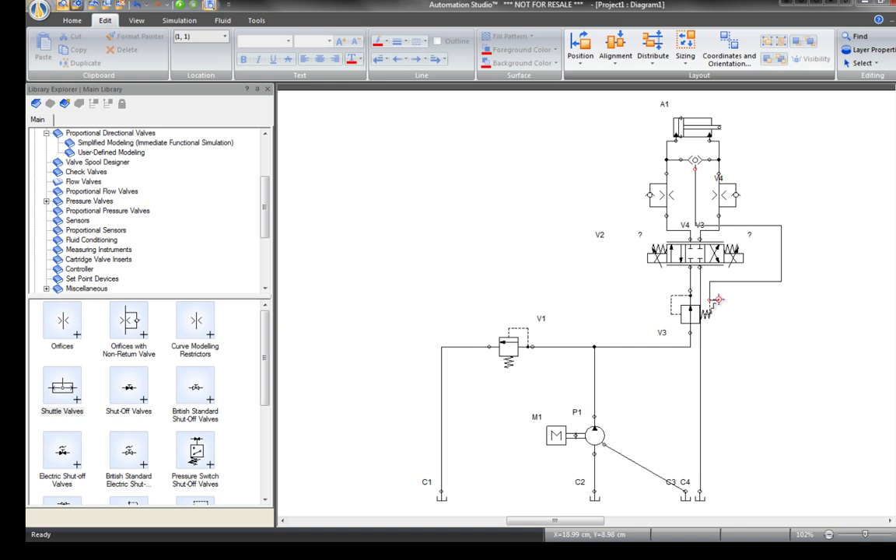
{"action": "left_click_drag", "start_coordinate": [717, 299], "coordinate": [709, 300]}
{"action": "left_click_drag", "start_coordinate": [694, 162], "coordinate": [743, 280]}
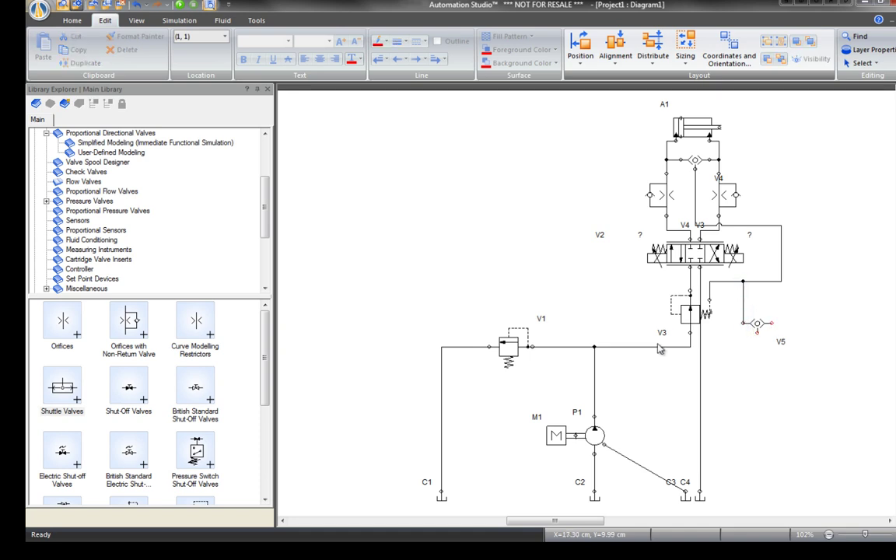
Delete the original pump P1 from the circuit.
{"action": "left_click", "coordinate": [592, 437]}
{"action": "right_click", "coordinate": [592, 436]}
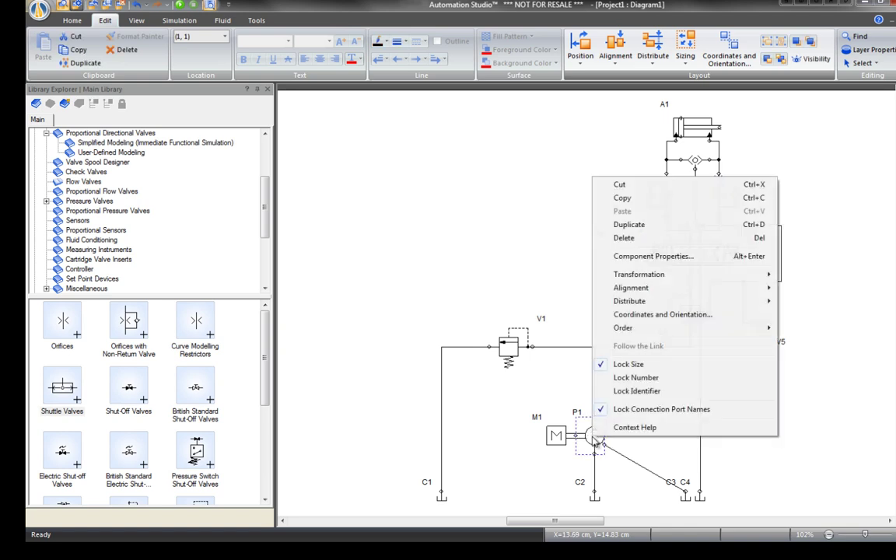
{"action": "left_click", "coordinate": [643, 245]}
Place a Load Sensing Pump with Drain beside motor M1 and link it into the circuit.
{"action": "scroll", "coordinate": [264, 165], "scroll_direction": "up", "scroll_amount": 3}
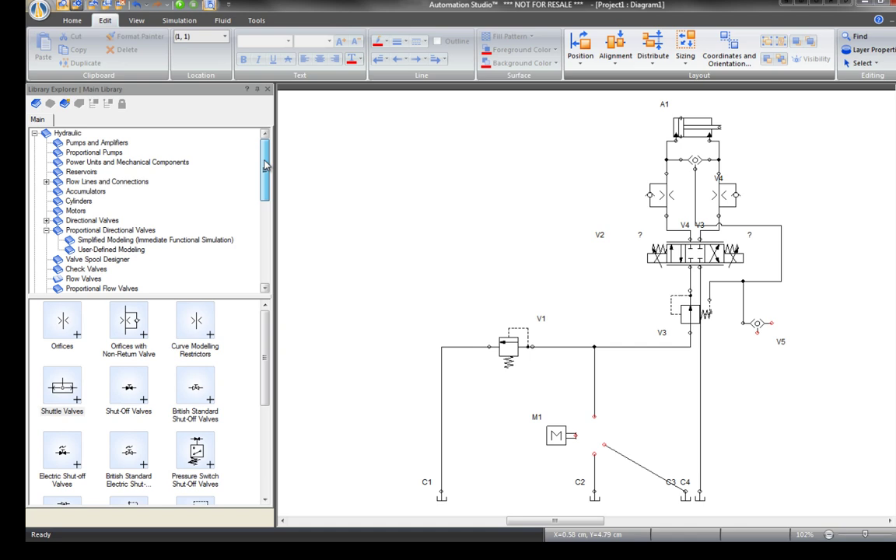
{"action": "left_click", "coordinate": [97, 143]}
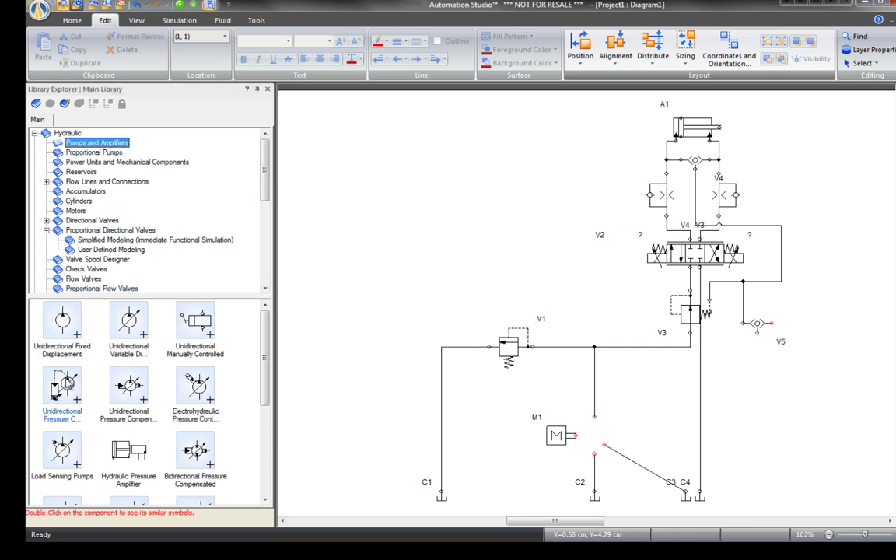
{"action": "double_click", "coordinate": [63, 451]}
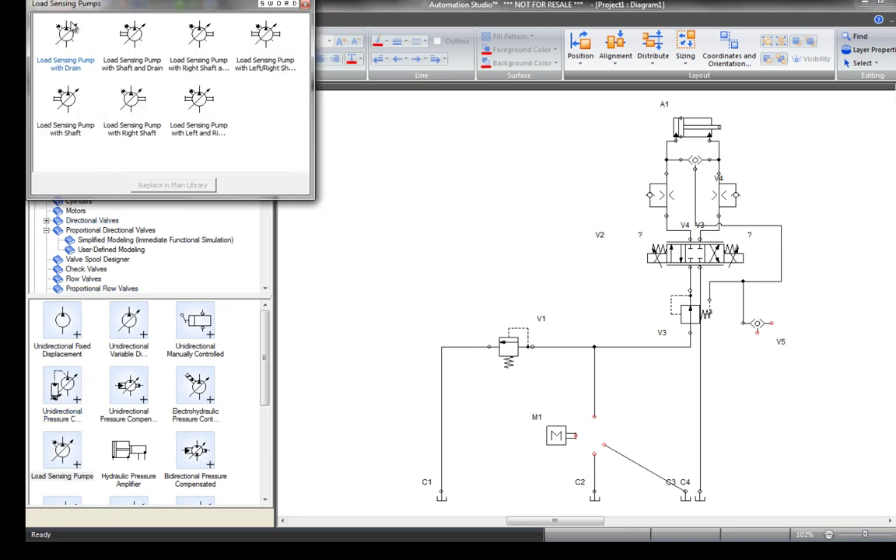
{"action": "left_click_drag", "start_coordinate": [67, 31], "coordinate": [612, 424]}
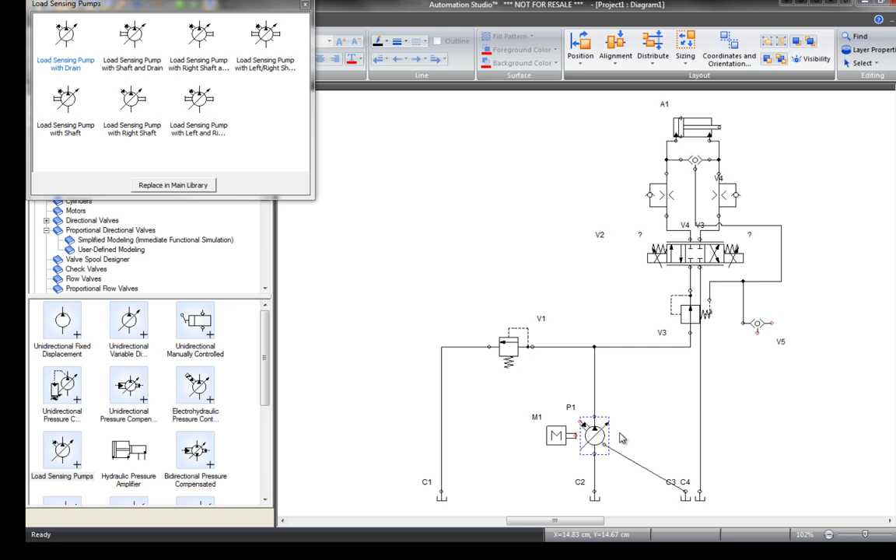
{"action": "key", "text": "Delete"}
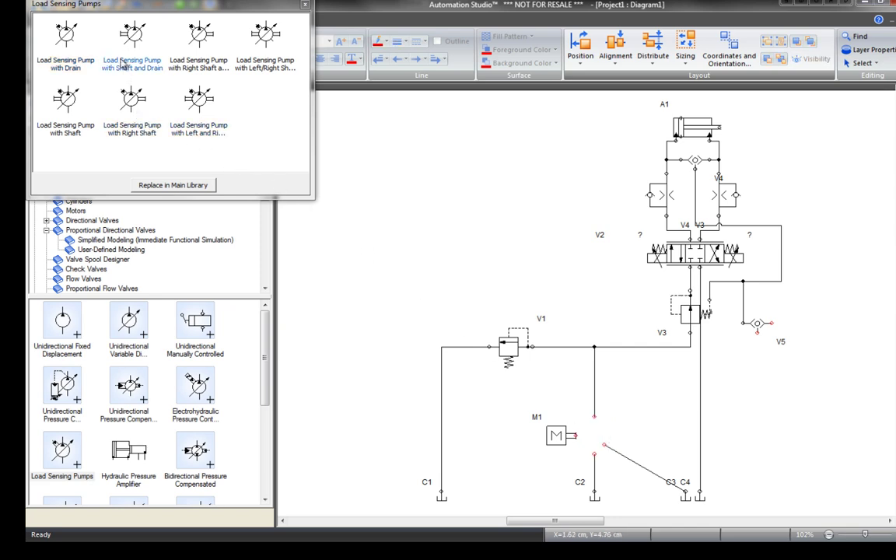
{"action": "left_click_drag", "start_coordinate": [65, 35], "coordinate": [594, 439]}
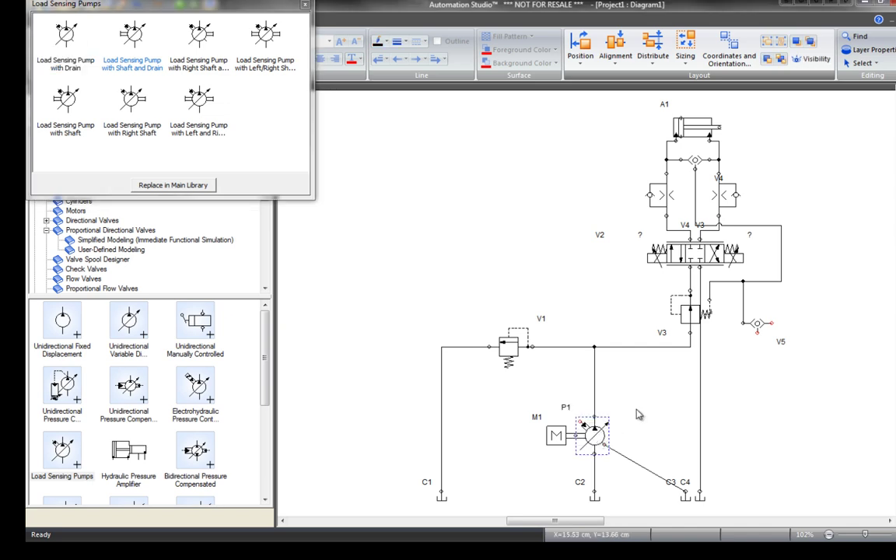
{"action": "mouse_move", "coordinate": [580, 422]}
{"action": "left_mouse_down"}
{"action": "mouse_move", "coordinate": [583, 391]}
{"action": "mouse_move", "coordinate": [602, 365]}
{"action": "mouse_move", "coordinate": [758, 340]}
{"action": "mouse_move", "coordinate": [757, 331]}
{"action": "left_mouse_up"}
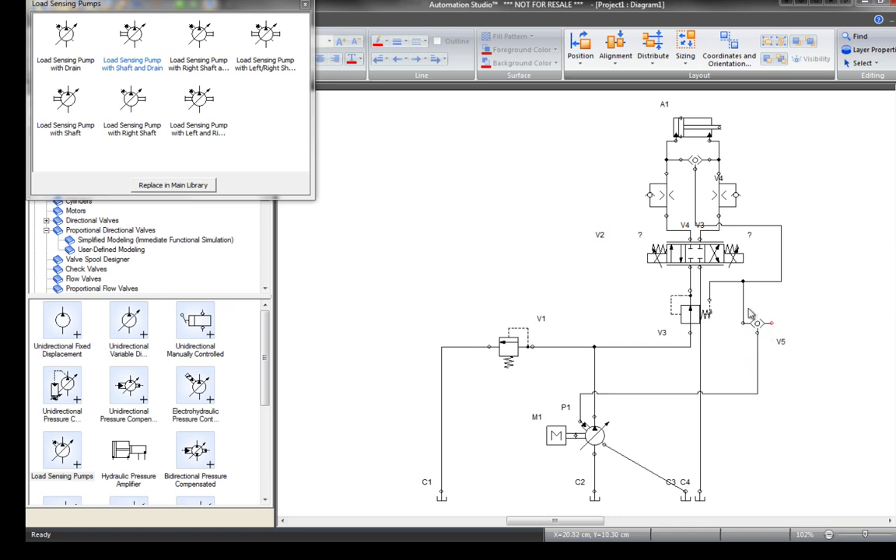
Insert filter C5 from Fluid Conditioning > Filters into the return line above tank C1.
{"action": "left_click", "coordinate": [305, 6]}
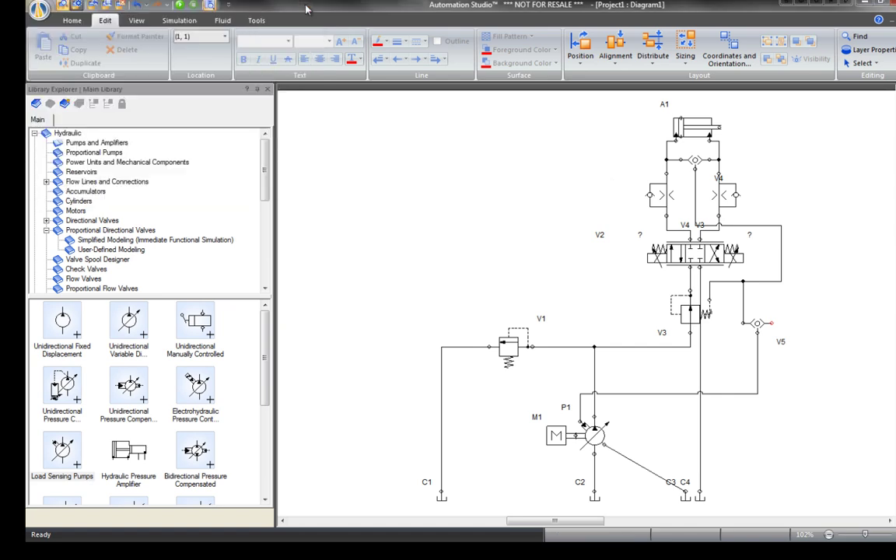
{"action": "left_click", "coordinate": [47, 231]}
{"action": "scroll", "coordinate": [48, 236], "scroll_direction": "down", "scroll_amount": 3}
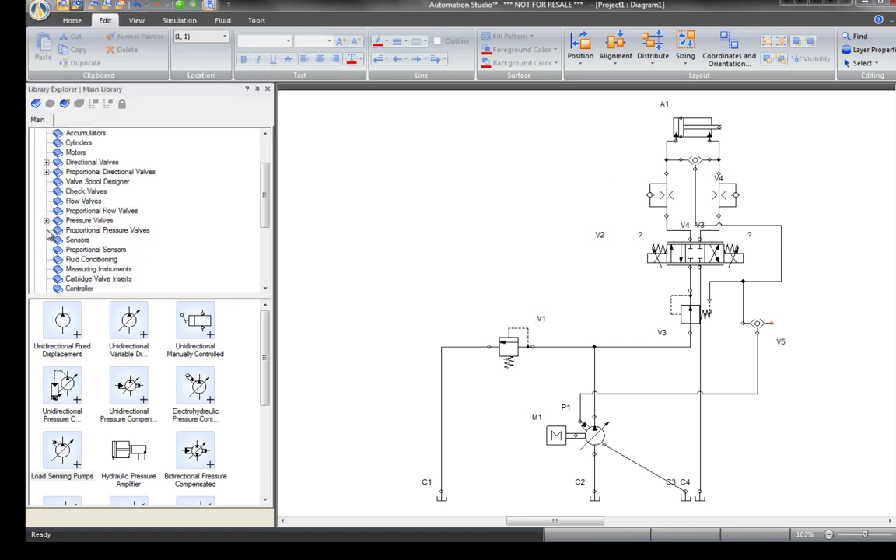
{"action": "left_click", "coordinate": [86, 231]}
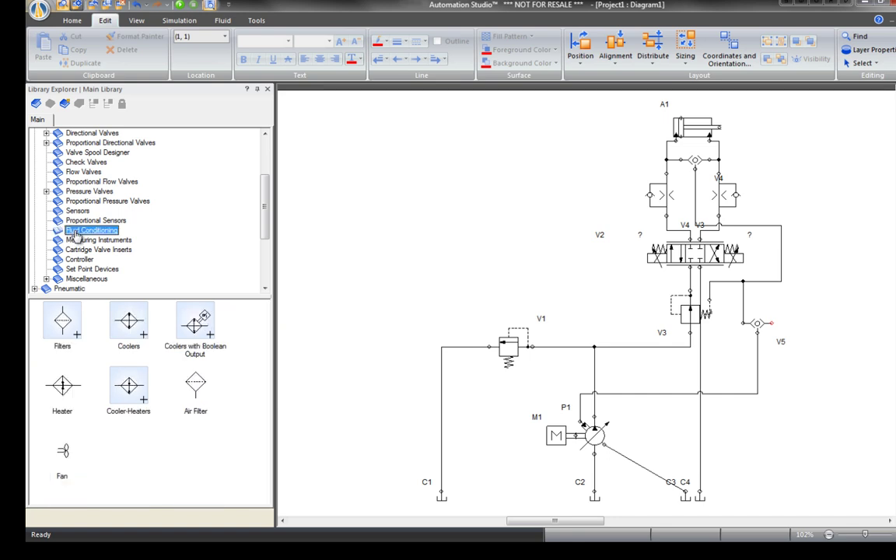
{"action": "double_click", "coordinate": [72, 333]}
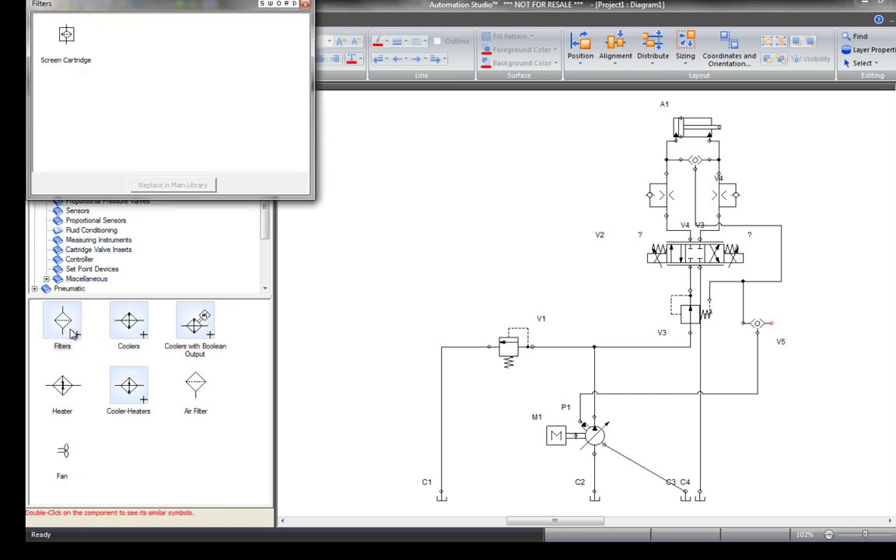
{"action": "left_click_drag", "start_coordinate": [69, 331], "coordinate": [446, 416]}
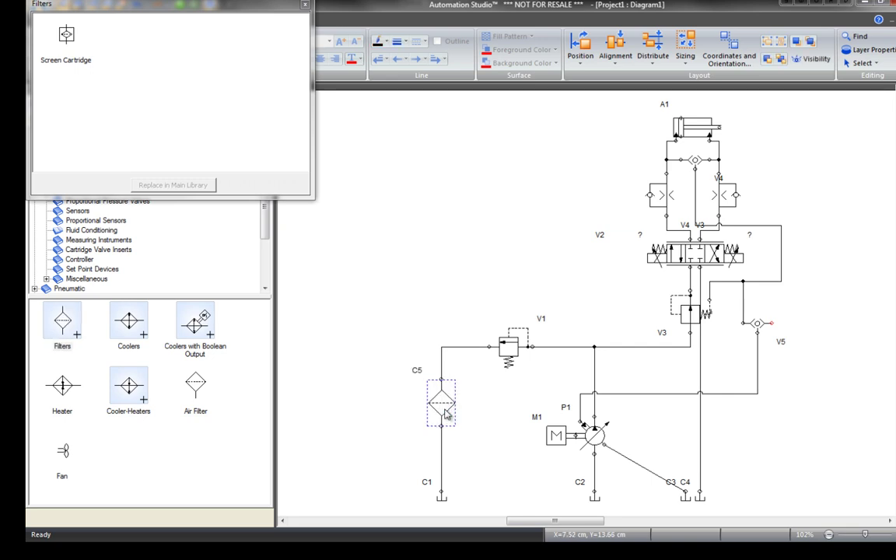
{"action": "scroll", "coordinate": [445, 412], "scroll_direction": "down", "scroll_amount": 3}
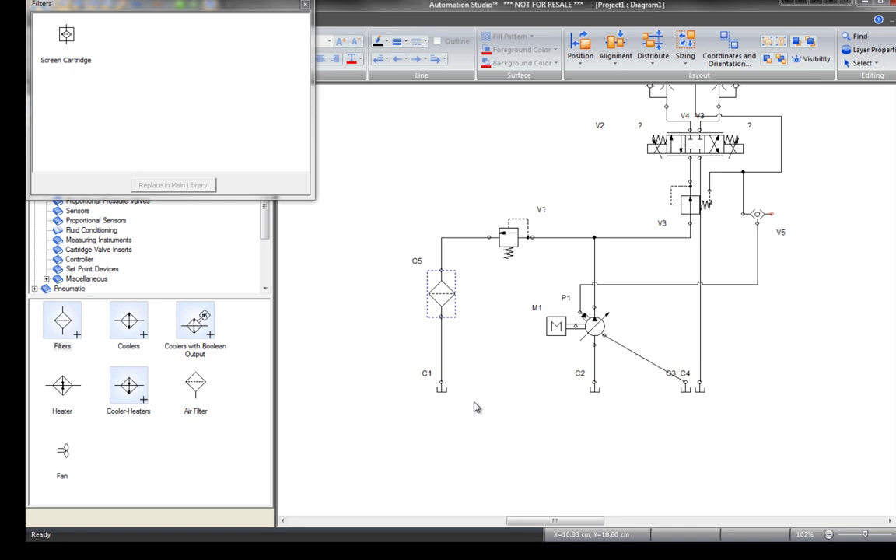
Delete tanks C1–C4, close the Filters window and bring up the Reservoirs library.
{"action": "left_click", "coordinate": [763, 448]}
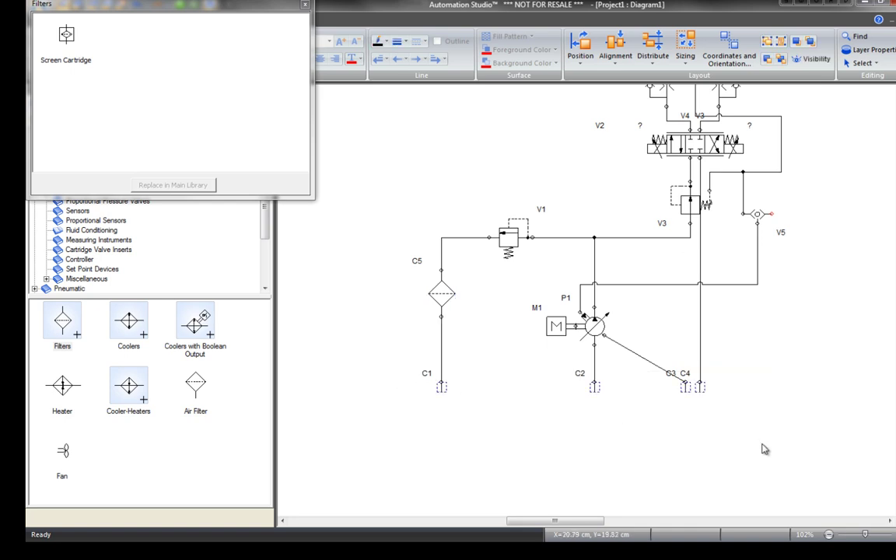
{"action": "key", "text": "Delete"}
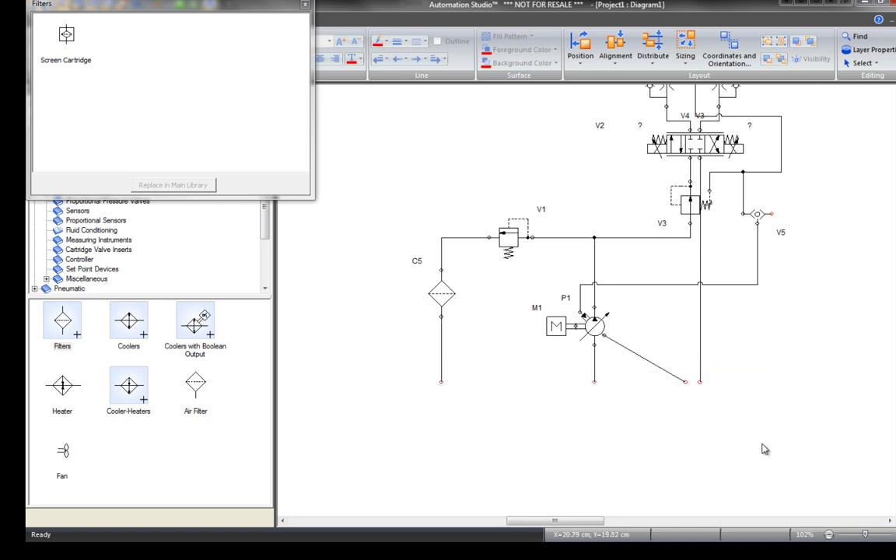
{"action": "left_click", "coordinate": [305, 5]}
{"action": "left_click", "coordinate": [78, 133]}
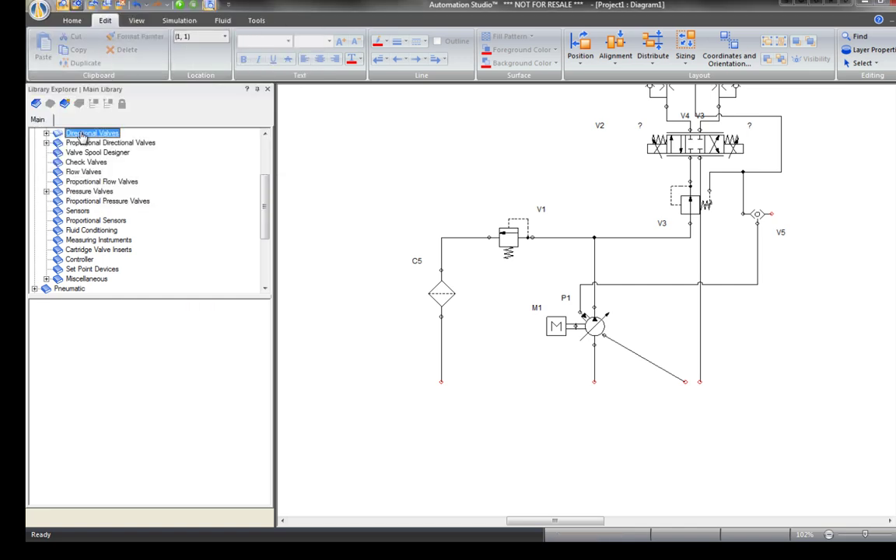
{"action": "scroll", "coordinate": [81, 150], "scroll_direction": "up", "scroll_amount": 3}
Place a Customized Hydrostatic Reservoir below the circuit with Number of Ports set to 20.
{"action": "left_click", "coordinate": [80, 171]}
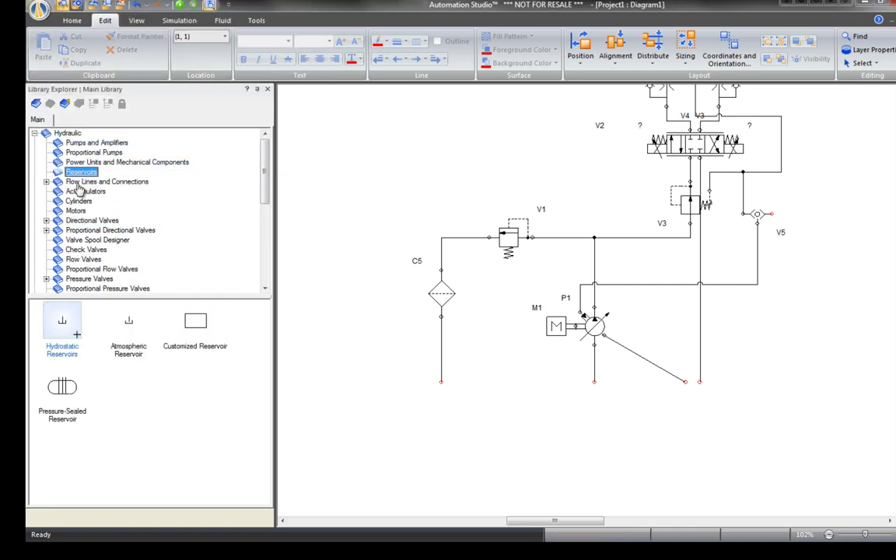
{"action": "double_click", "coordinate": [66, 321]}
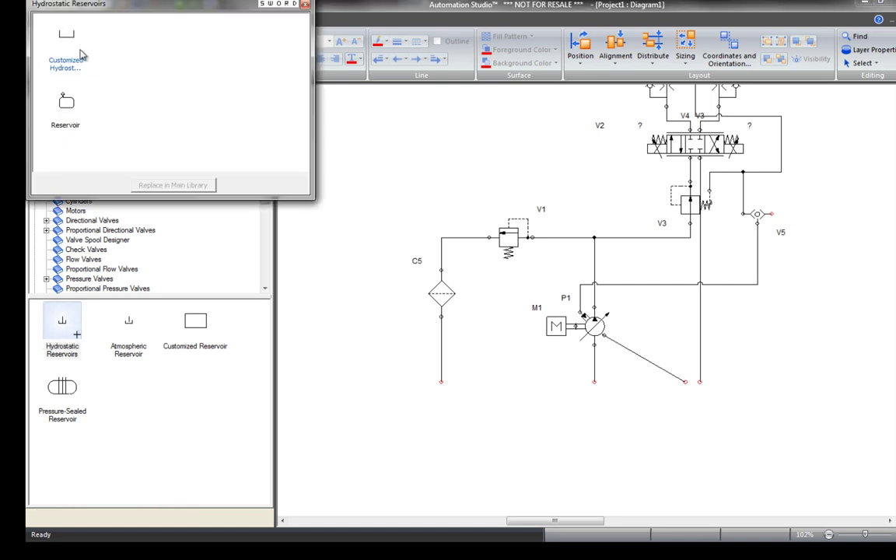
{"action": "left_click_drag", "start_coordinate": [68, 35], "coordinate": [522, 427]}
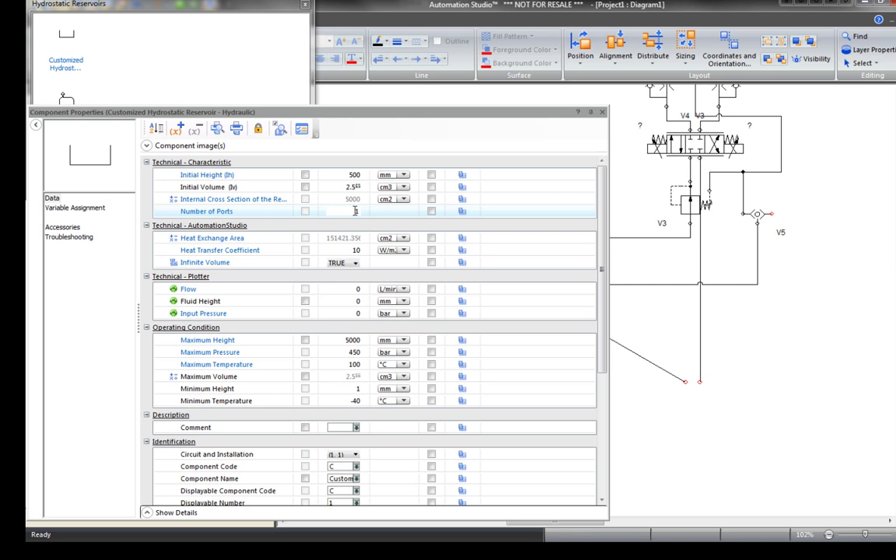
{"action": "left_click", "coordinate": [356, 210]}
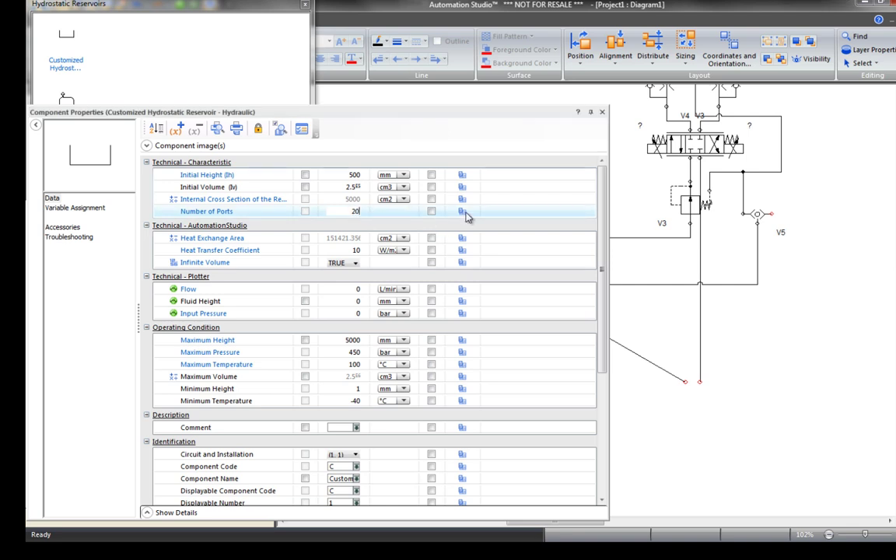
{"action": "key", "text": "Return"}
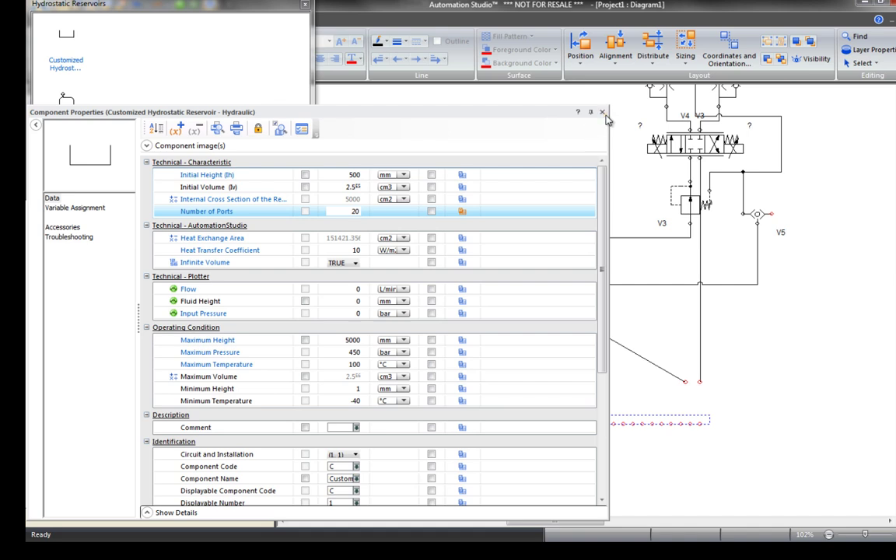
{"action": "left_click", "coordinate": [602, 113]}
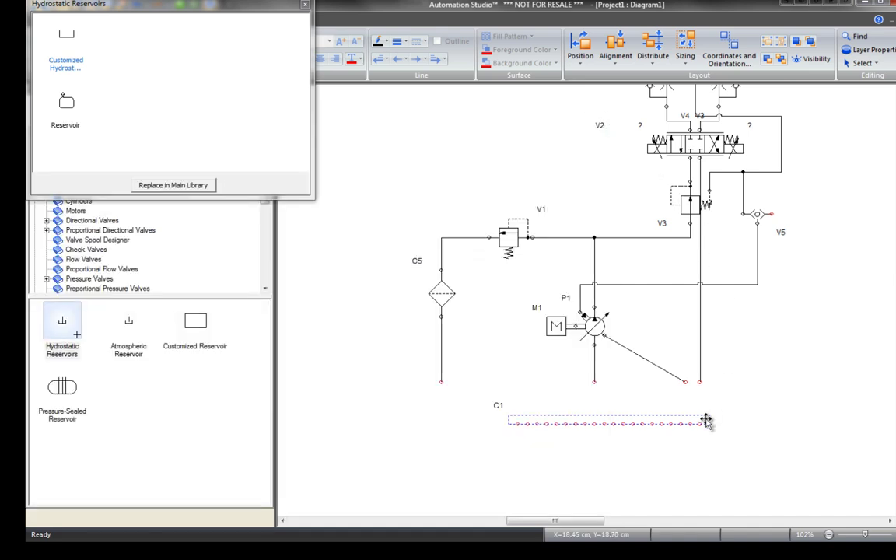
Nudge reservoir C1 up and left with the arrow keys to meet the open line ends.
{"action": "key", "text": "Up"}
{"action": "key", "text": "Up"}
{"action": "key", "text": "Up"}
{"action": "key", "text": "Up"}
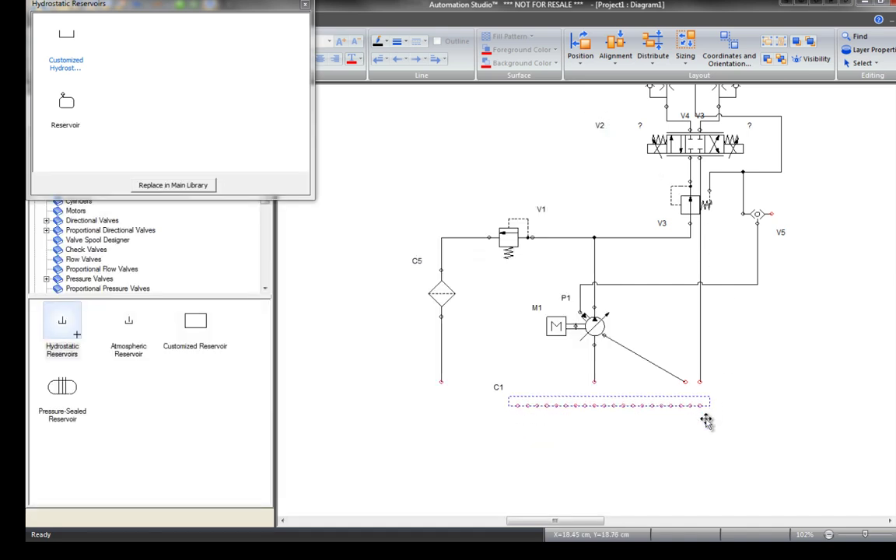
{"action": "key", "text": "Left"}
{"action": "key", "text": "Left"}
{"action": "key", "text": "Left"}
{"action": "key", "text": "Up"}
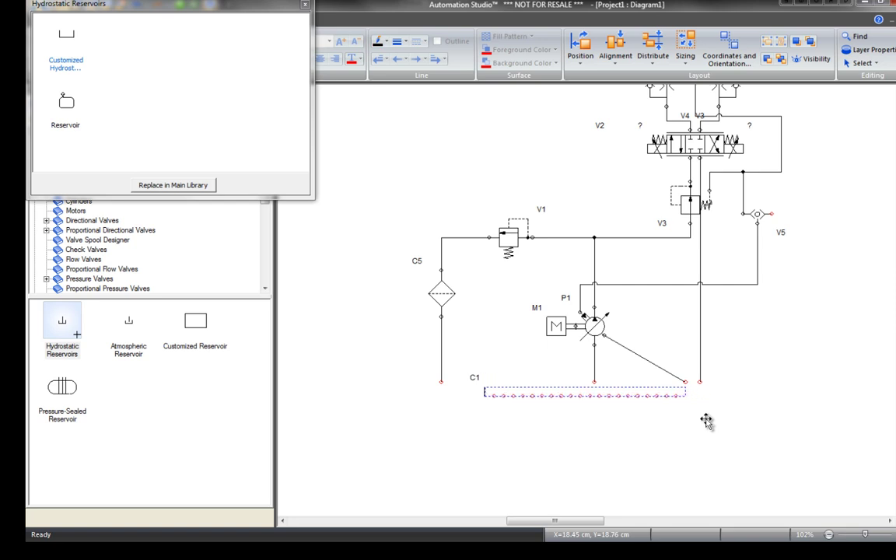
{"action": "key", "text": "Up"}
{"action": "key", "text": "Up"}
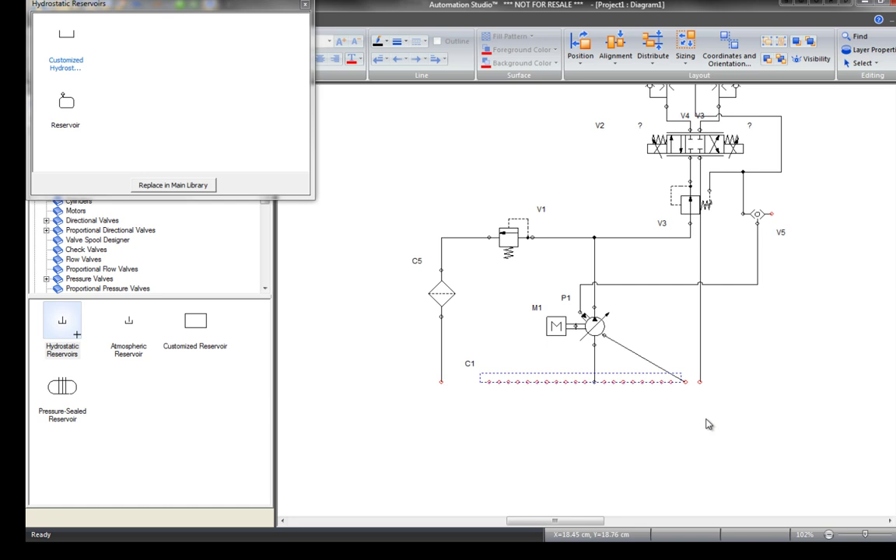
{"action": "left_click", "coordinate": [441, 353]}
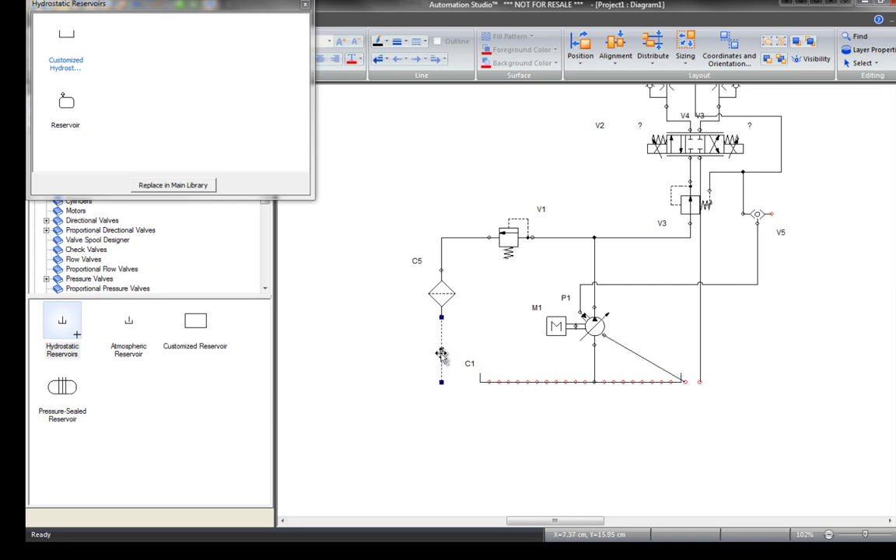
Connect filter C5's line and pump P1's drain line to reservoir C1.
{"action": "scroll", "coordinate": [445, 369], "scroll_direction": "up", "scroll_amount": 4}
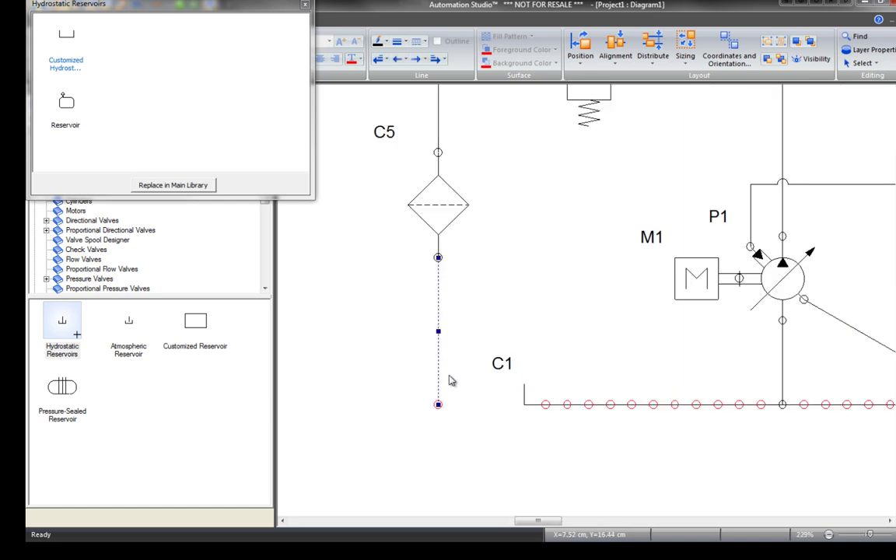
{"action": "left_click_drag", "start_coordinate": [438, 404], "coordinate": [609, 404]}
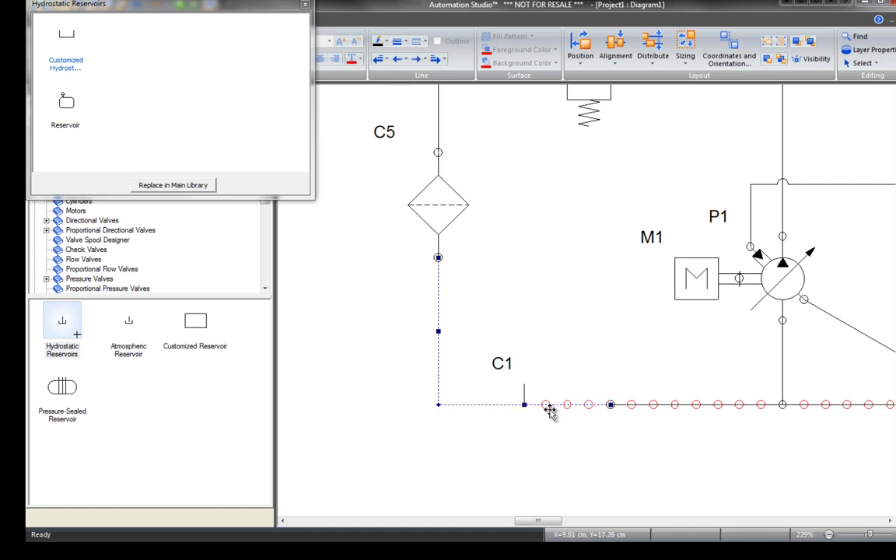
{"action": "left_click_drag", "start_coordinate": [524, 404], "coordinate": [526, 333]}
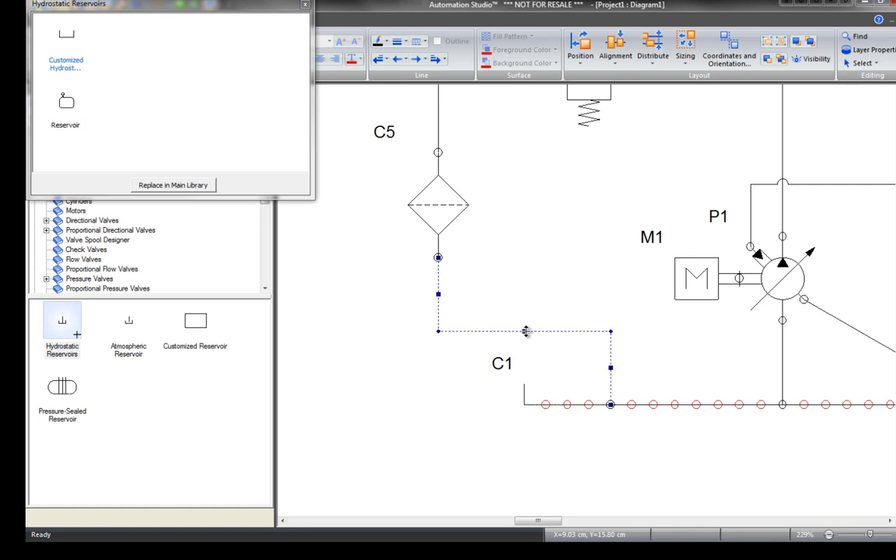
{"action": "left_click_drag", "start_coordinate": [679, 354], "coordinate": [442, 346]}
{"action": "left_click", "coordinate": [723, 378]}
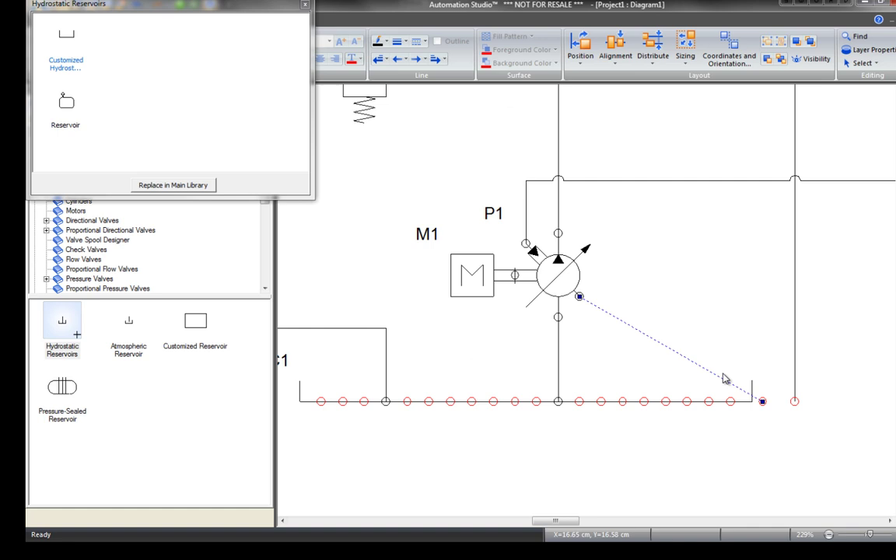
{"action": "left_click_drag", "start_coordinate": [760, 401], "coordinate": [687, 399]}
Reroute the right return line around V3, further right, and zoom out to the full circuit.
{"action": "scroll", "coordinate": [689, 448], "scroll_direction": "up", "scroll_amount": 3}
{"action": "left_click", "coordinate": [794, 391]}
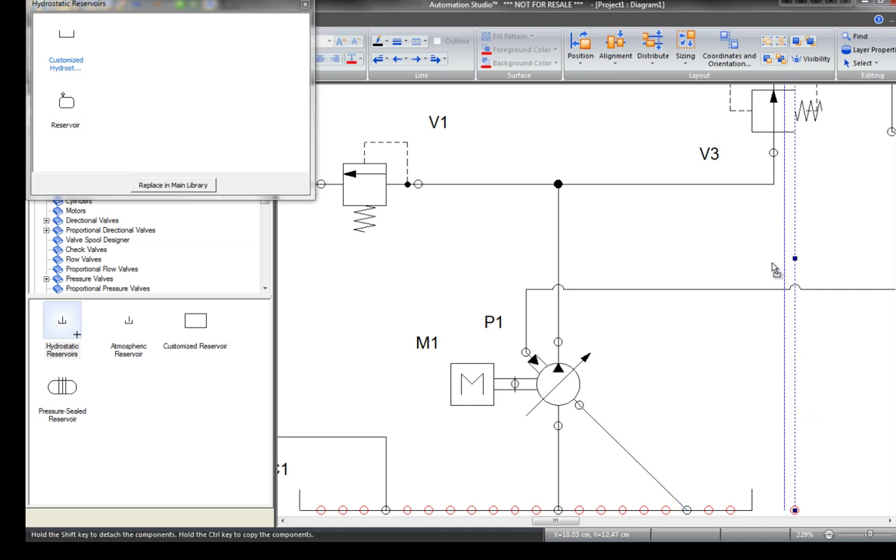
{"action": "left_click_drag", "start_coordinate": [775, 269], "coordinate": [710, 272]}
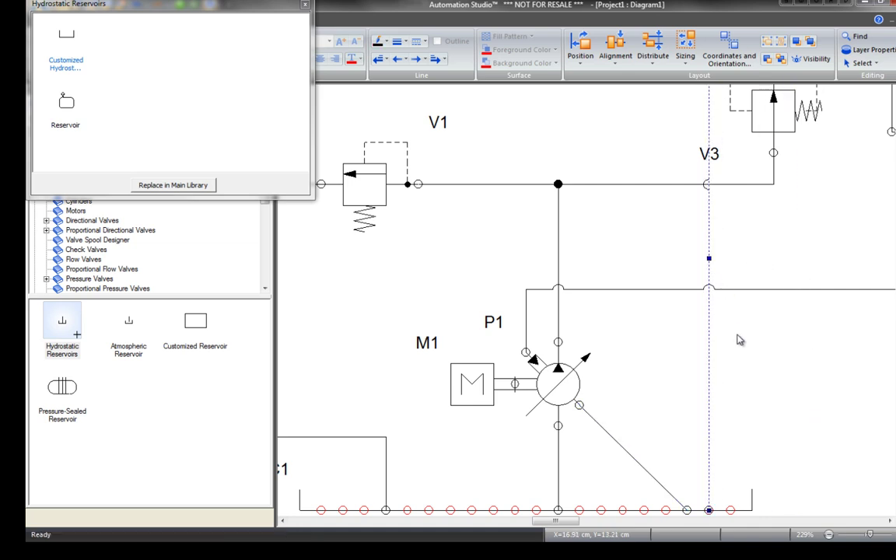
{"action": "scroll", "coordinate": [746, 364], "scroll_direction": "down", "scroll_amount": 1}
{"action": "scroll", "coordinate": [746, 365], "scroll_direction": "up", "scroll_amount": 5}
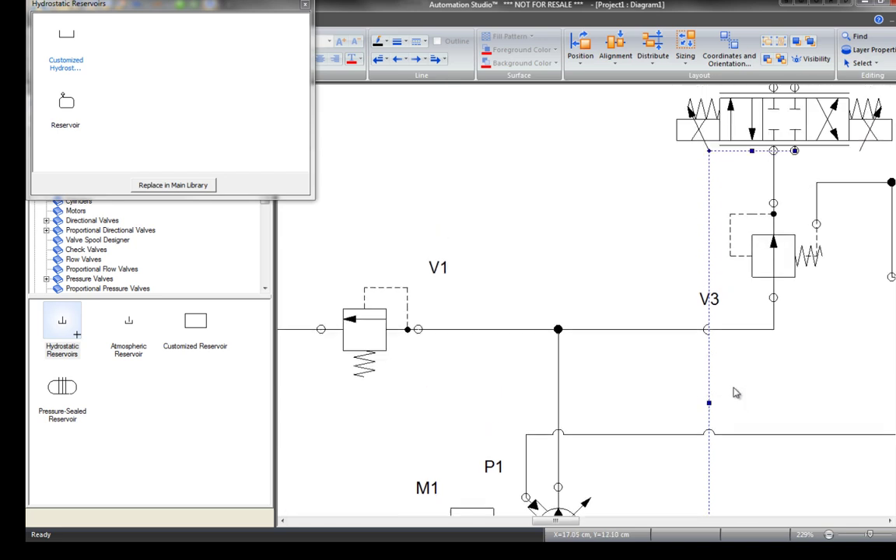
{"action": "left_click_drag", "start_coordinate": [752, 151], "coordinate": [767, 350]}
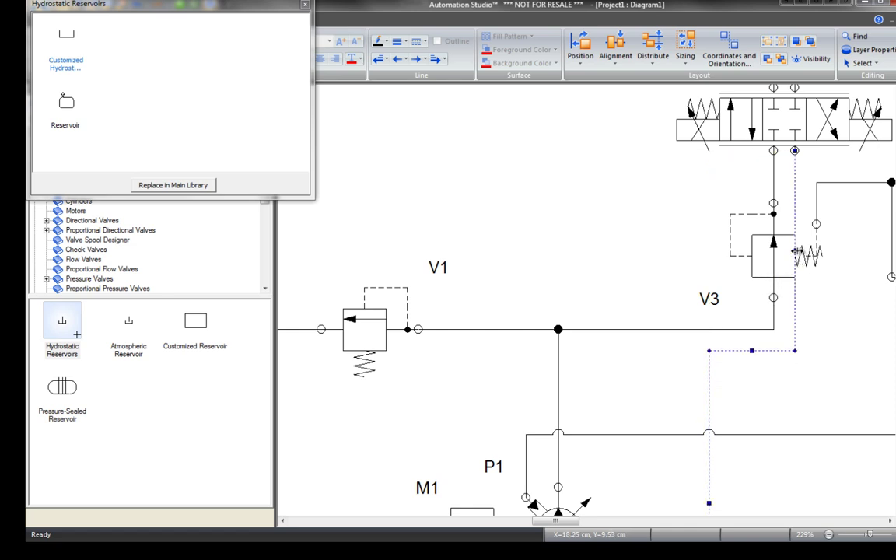
{"action": "left_click_drag", "start_coordinate": [795, 250], "coordinate": [853, 259]}
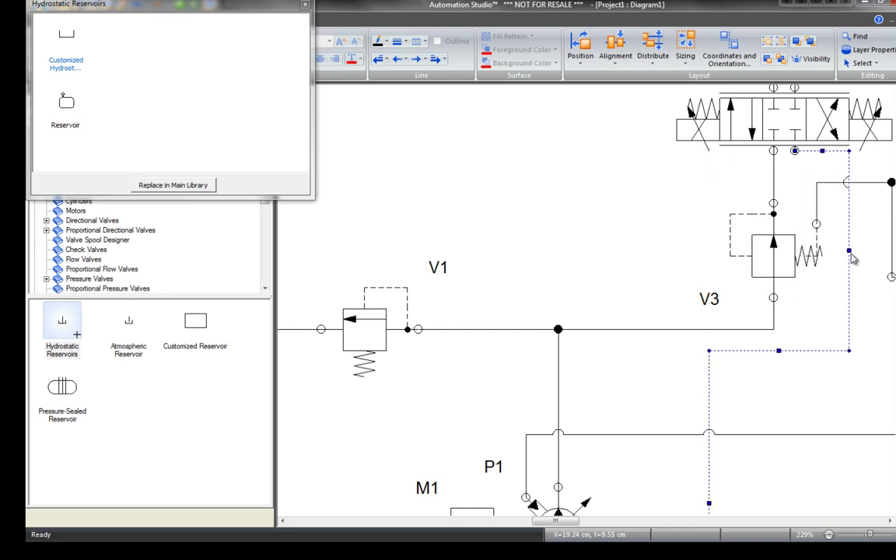
{"action": "scroll", "coordinate": [852, 256], "scroll_direction": "down", "scroll_amount": 5}
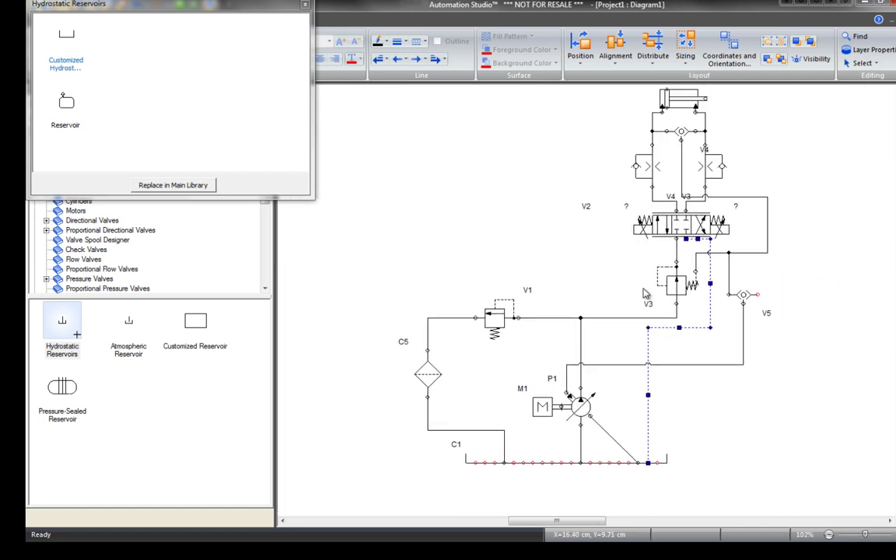
Raise the V5–pump line and draw a free-ending line from V5's right port.
{"action": "left_click", "coordinate": [614, 365]}
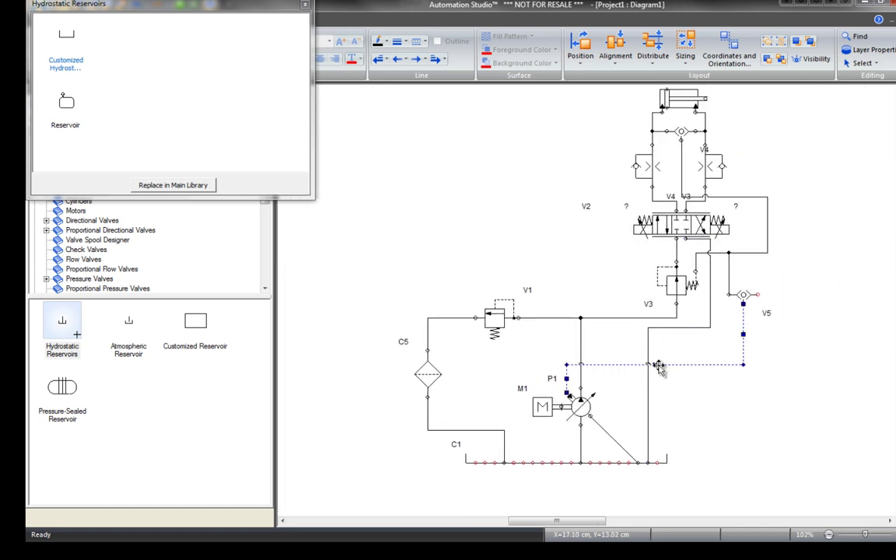
{"action": "left_click_drag", "start_coordinate": [656, 365], "coordinate": [657, 339]}
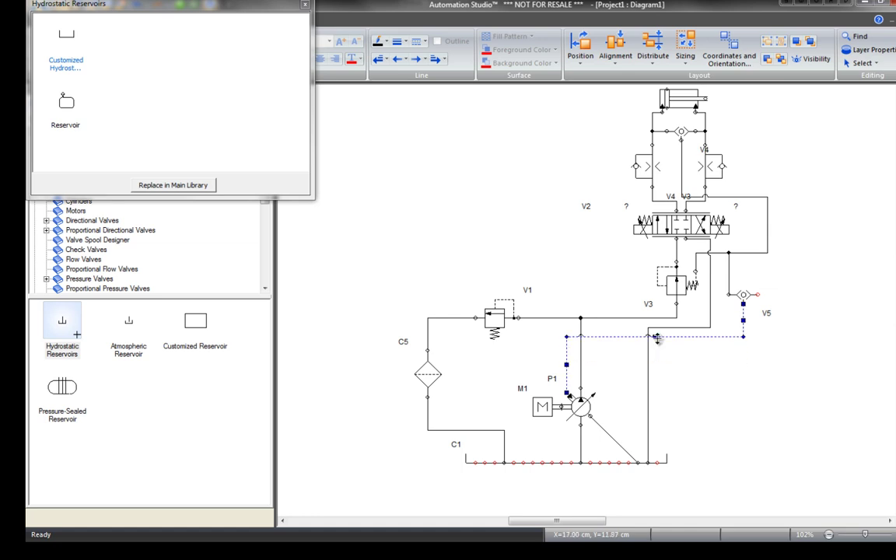
{"action": "left_click", "coordinate": [773, 297]}
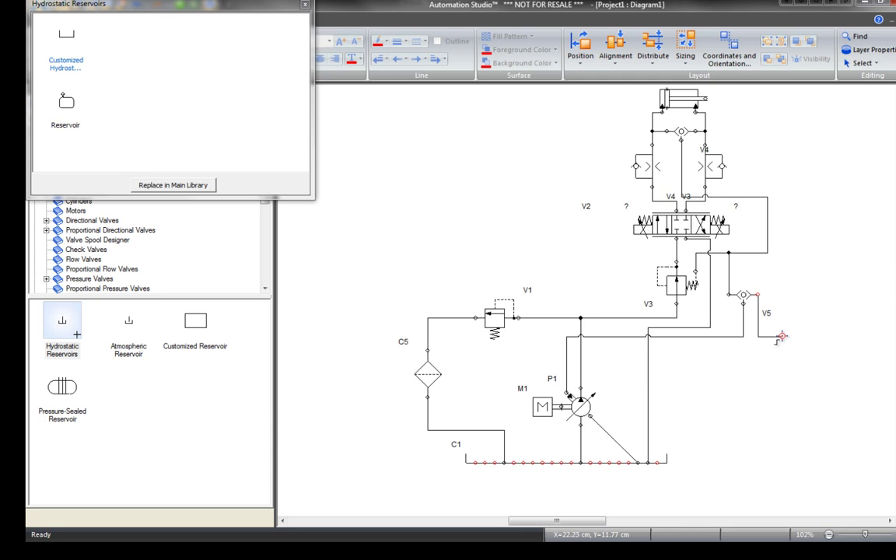
{"action": "double_click", "coordinate": [782, 336]}
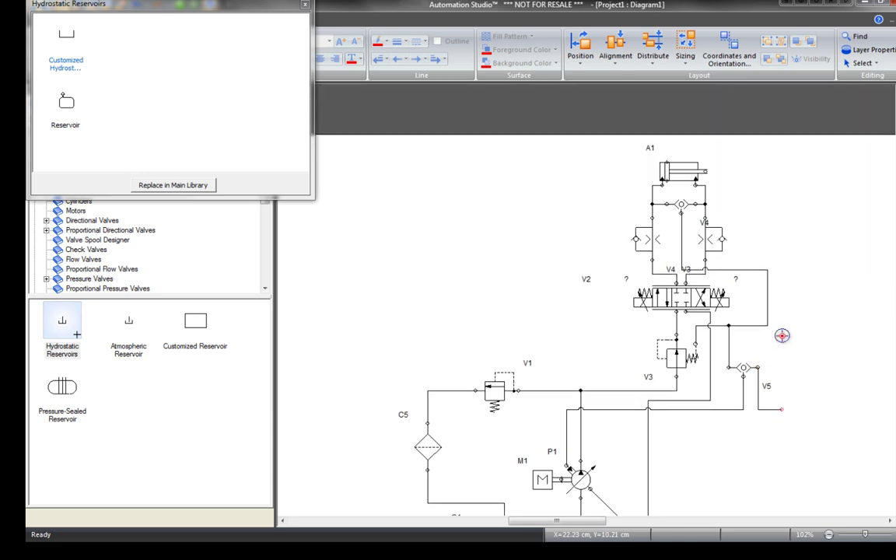
Nudge cylinder A1 slightly upward and close the floating reservoirs library window.
{"action": "left_click", "coordinate": [684, 140]}
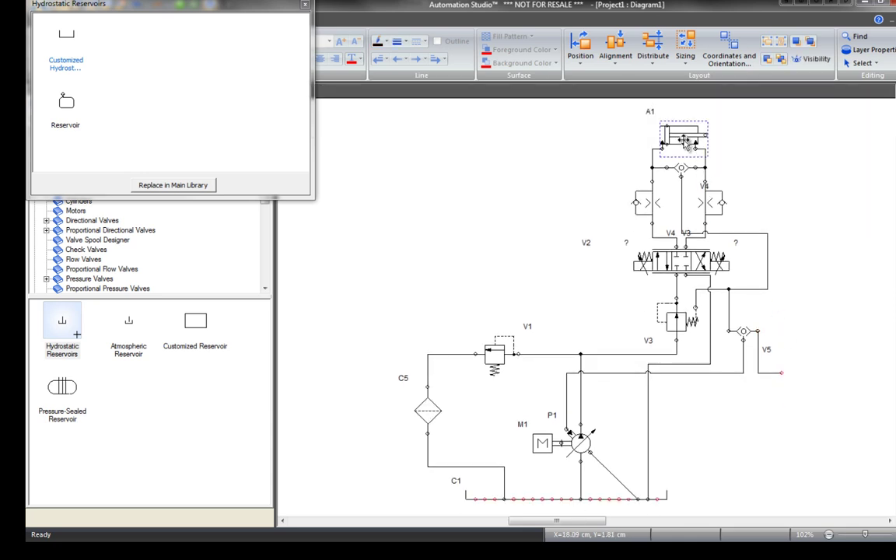
{"action": "key", "text": "Up"}
{"action": "key", "text": "Up"}
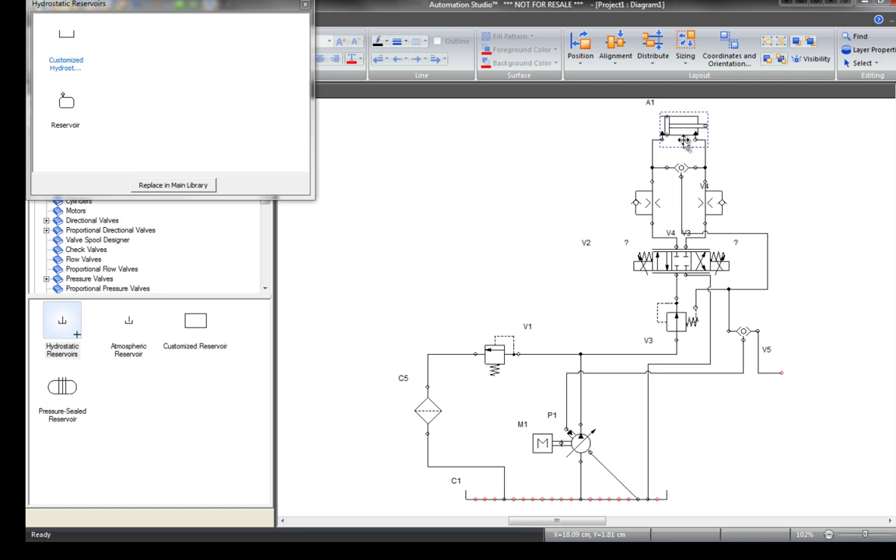
{"action": "left_click", "coordinate": [307, 6]}
Fit the whole circuit in view and make the filter C5-to-tank line a return line.
{"action": "left_click", "coordinate": [249, 84]}
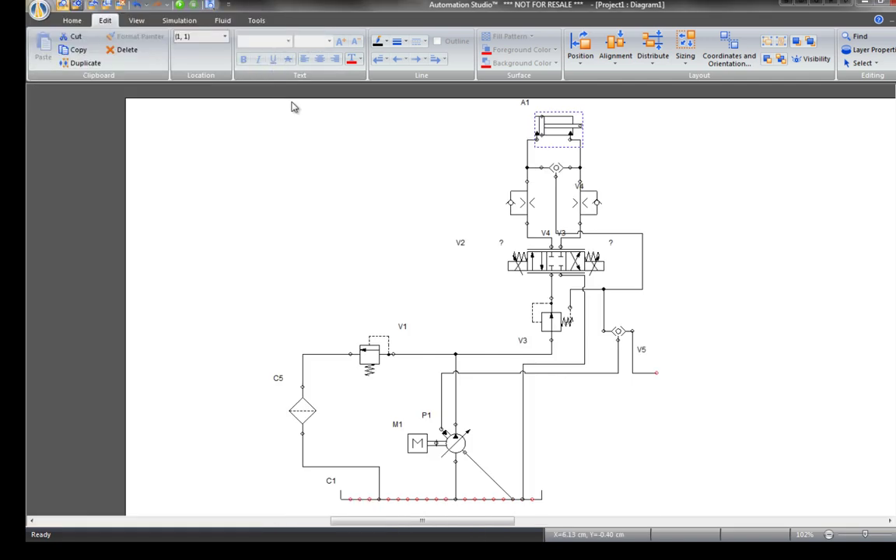
{"action": "right_click", "coordinate": [326, 145]}
{"action": "left_click", "coordinate": [400, 237]}
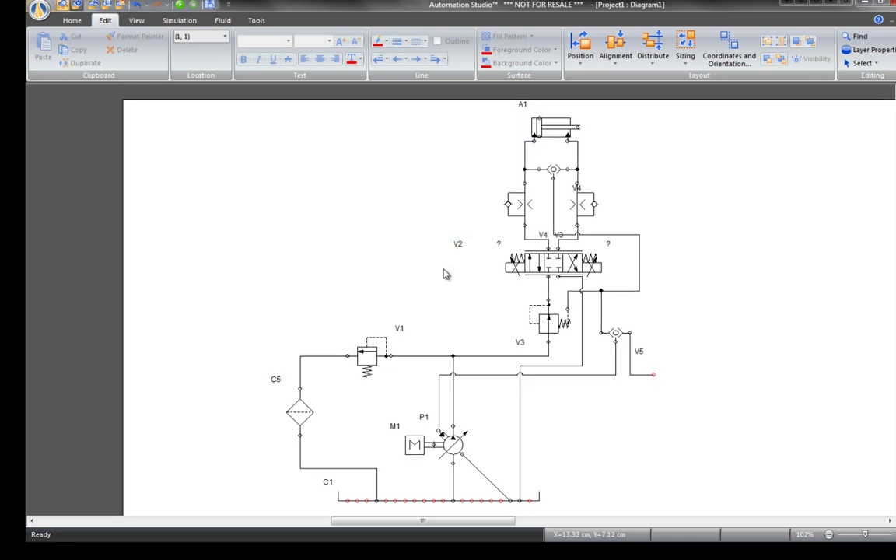
{"action": "left_click", "coordinate": [318, 470]}
{"action": "right_click", "coordinate": [318, 470]}
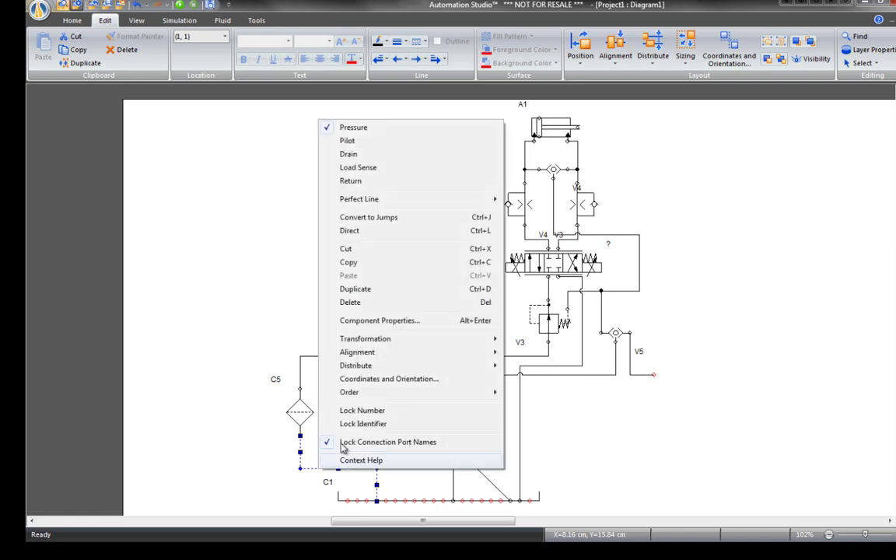
{"action": "left_click", "coordinate": [360, 181]}
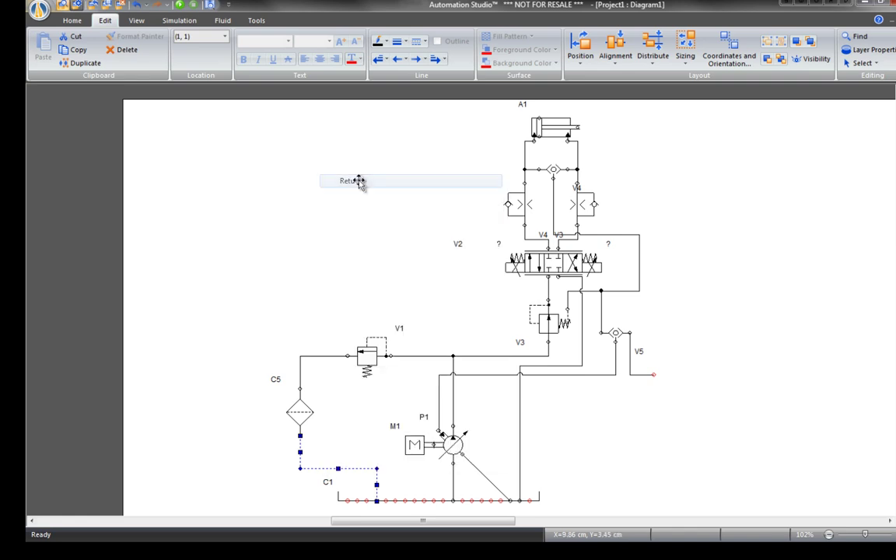
Make the C5-to-V1 line and the tank-to-directional-valve line return lines.
{"action": "left_click", "coordinate": [328, 358]}
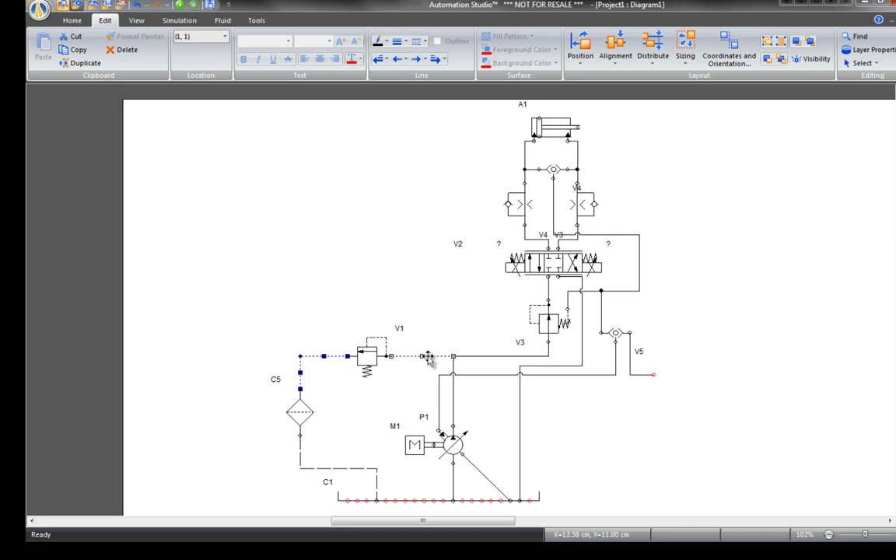
{"action": "left_click", "coordinate": [519, 422]}
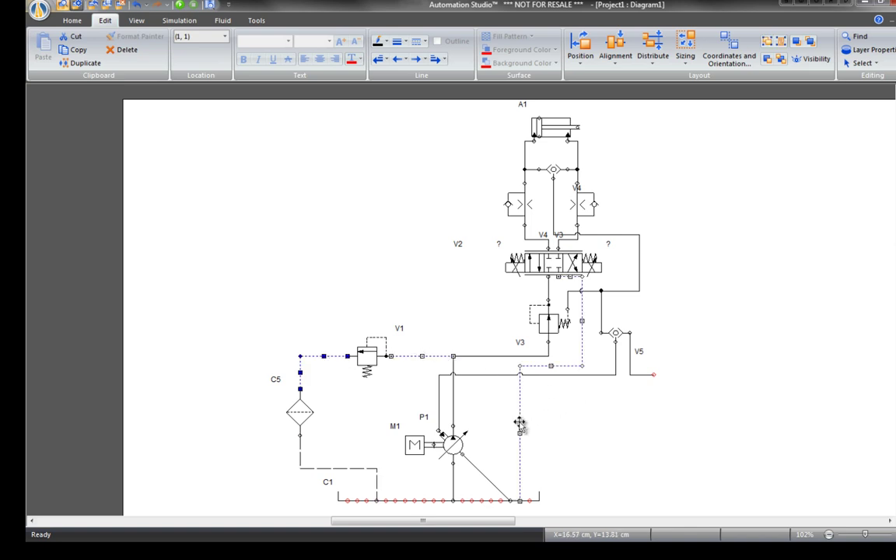
{"action": "right_click", "coordinate": [517, 381]}
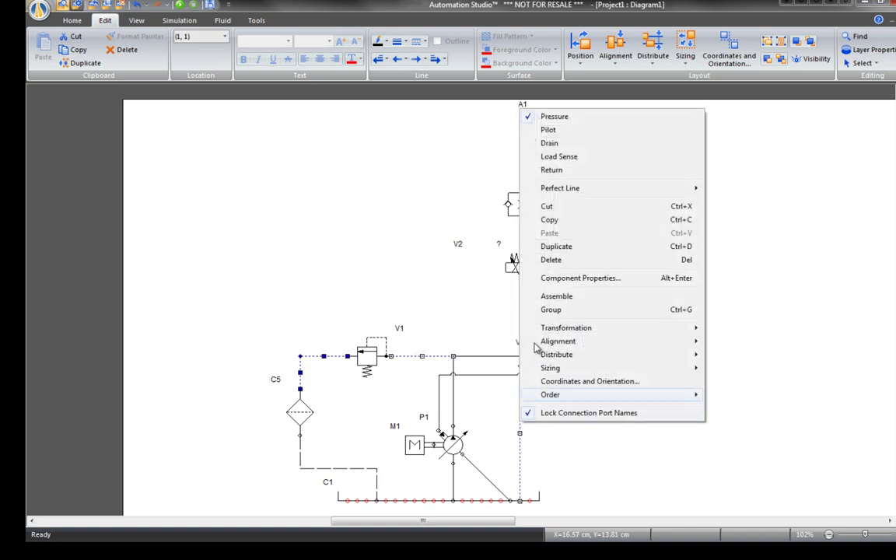
{"action": "left_click", "coordinate": [559, 169]}
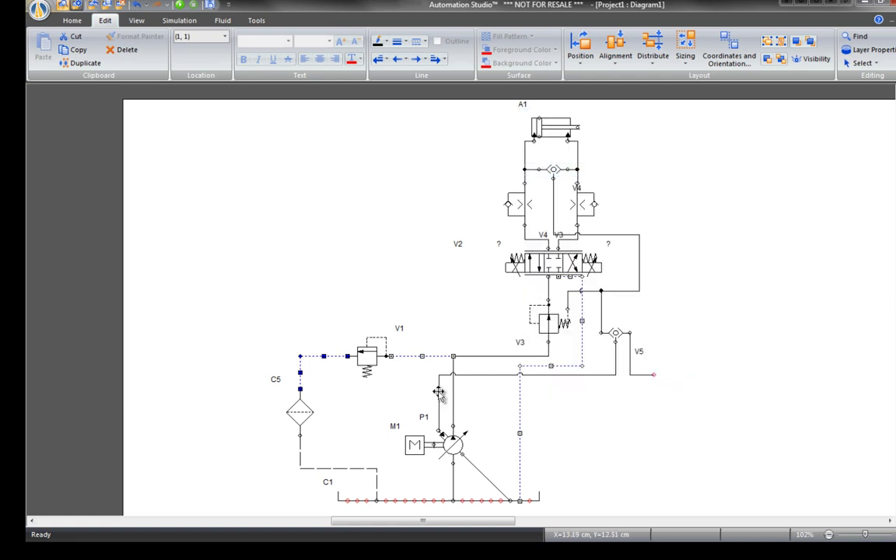
Set the pump-to-V5, check-valve-to-V5 and upper check-valve signal lines as load-sense lines.
{"action": "left_click", "coordinate": [454, 375]}
{"action": "left_click", "coordinate": [637, 376], "text": "shift"}
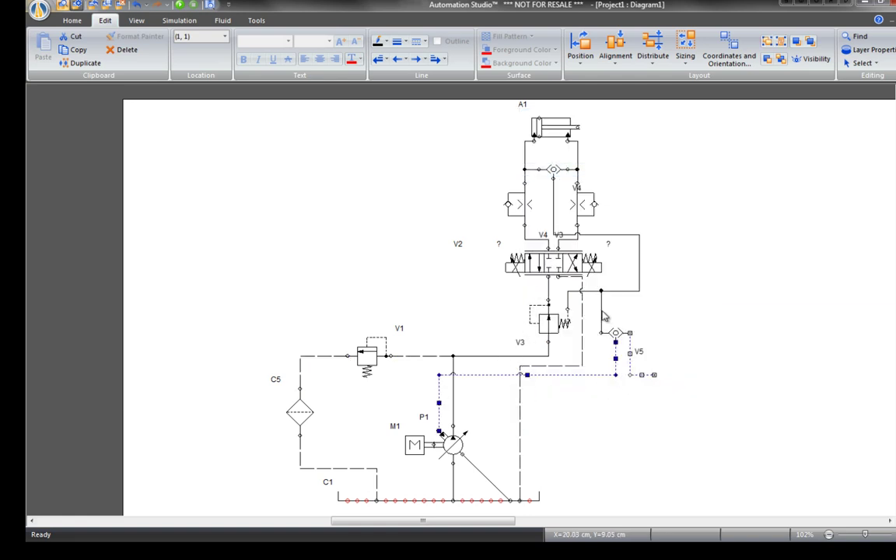
{"action": "left_click", "coordinate": [622, 292], "text": "shift"}
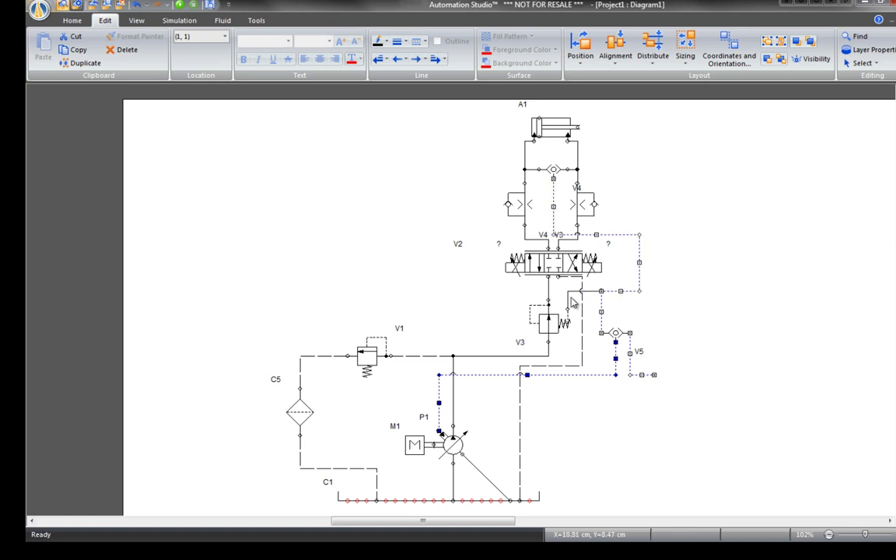
{"action": "right_click", "coordinate": [570, 299]}
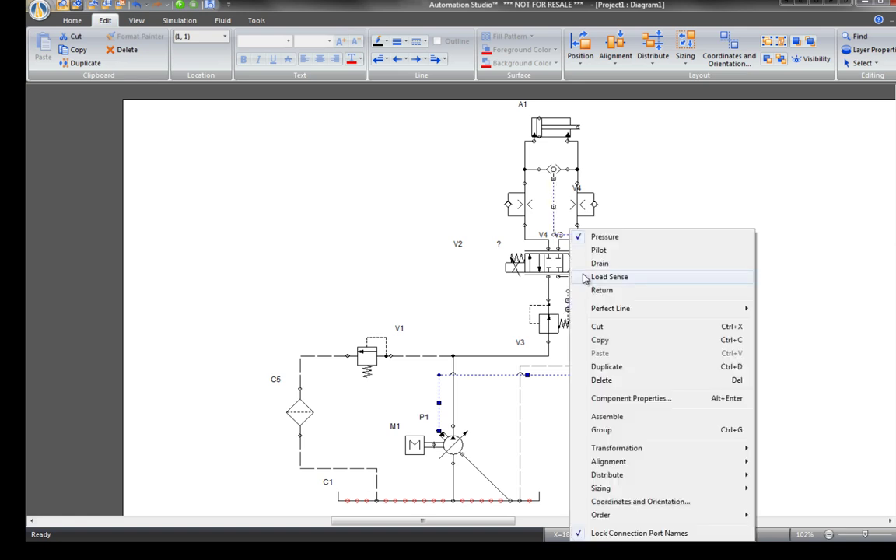
{"action": "left_click", "coordinate": [608, 276]}
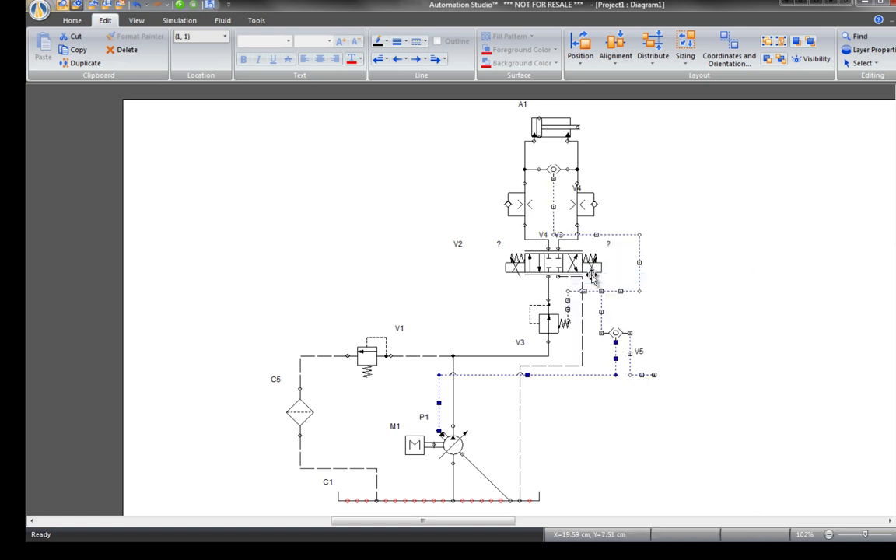
{"action": "left_click", "coordinate": [711, 216]}
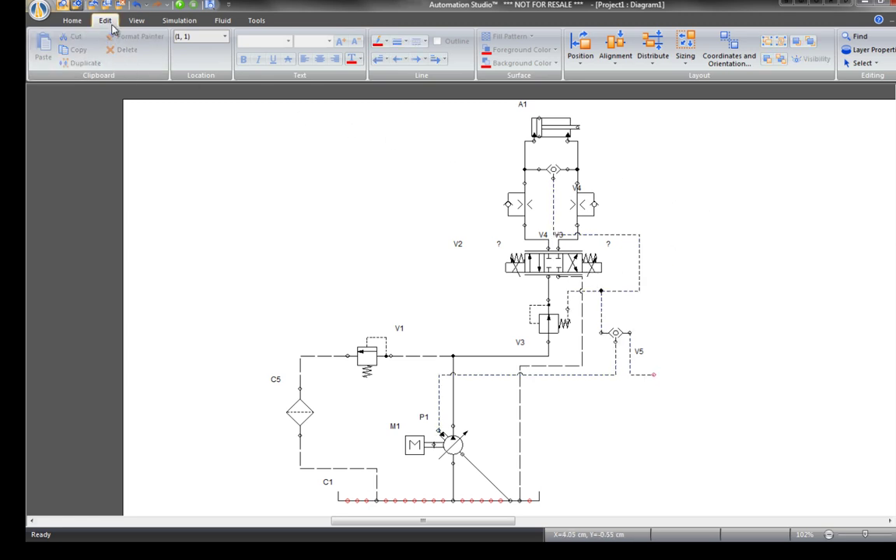
Draw a rectangle around valves V2–V5 and slide V3's tank return endpoint further left.
{"action": "left_click", "coordinate": [71, 20]}
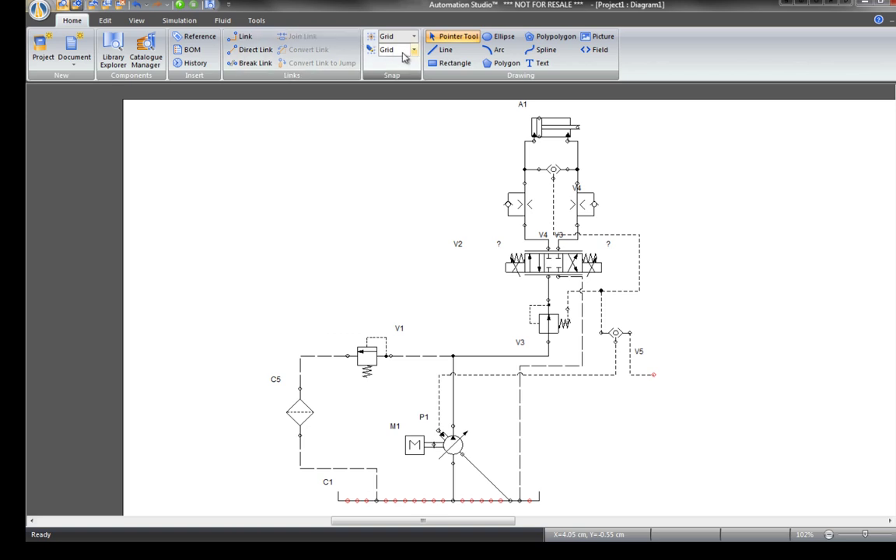
{"action": "left_click", "coordinate": [449, 63]}
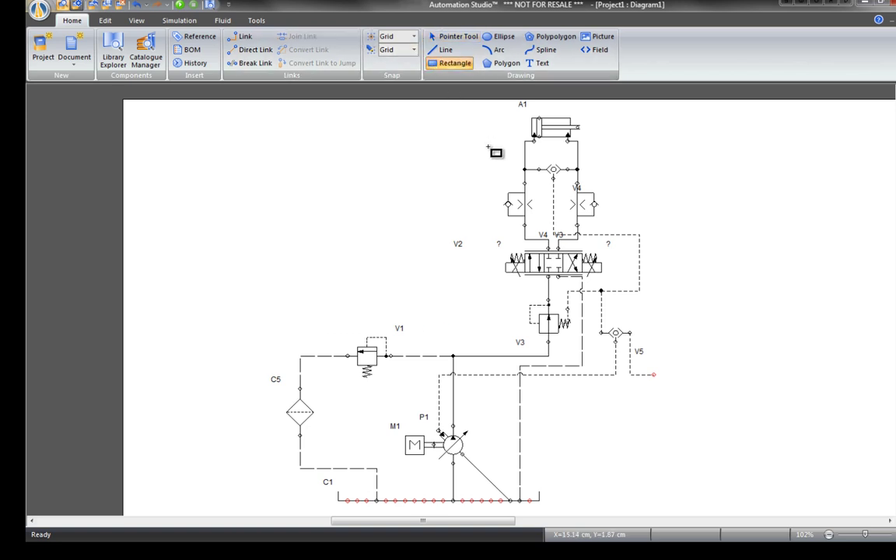
{"action": "mouse_move", "coordinate": [491, 156]}
{"action": "left_mouse_down"}
{"action": "mouse_move", "coordinate": [572, 219]}
{"action": "mouse_move", "coordinate": [623, 363]}
{"action": "mouse_move", "coordinate": [652, 390]}
{"action": "mouse_move", "coordinate": [654, 383]}
{"action": "left_mouse_up"}
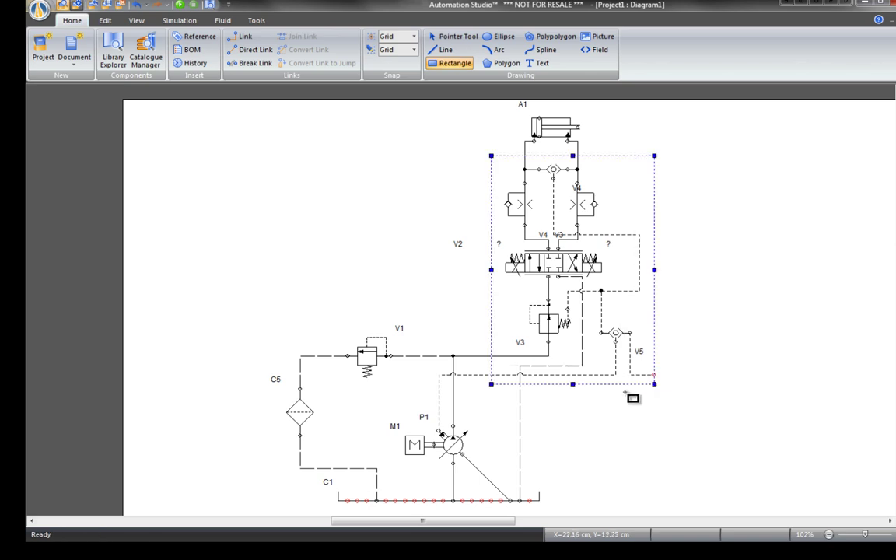
{"action": "key", "text": "Escape"}
{"action": "left_click", "coordinate": [519, 417]}
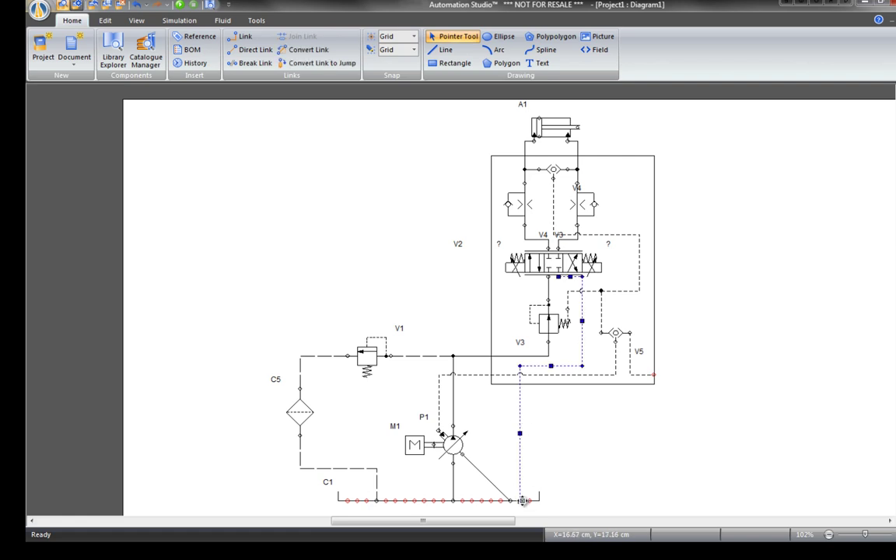
{"action": "left_click_drag", "start_coordinate": [521, 501], "coordinate": [386, 500]}
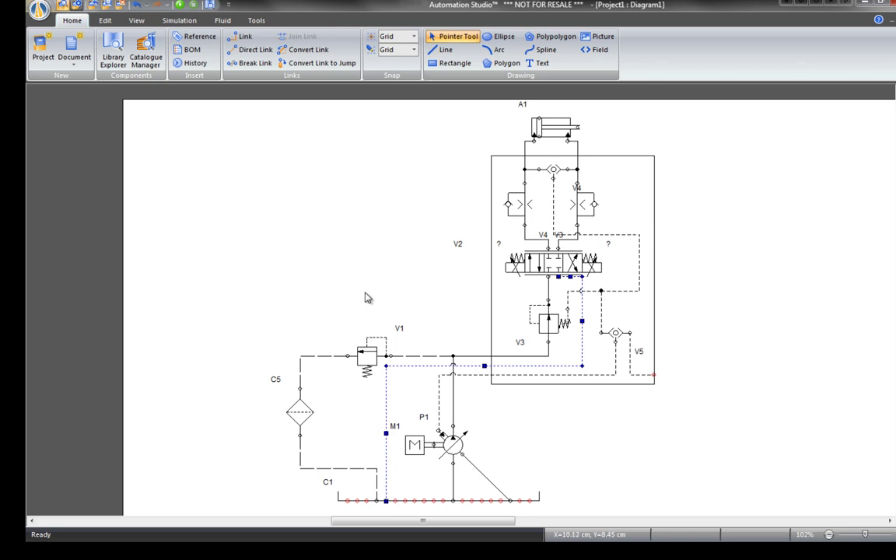
Draw a link joining the lower line to the port near V5 at the frame's edge.
{"action": "left_click", "coordinate": [105, 20]}
{"action": "left_click", "coordinate": [78, 22]}
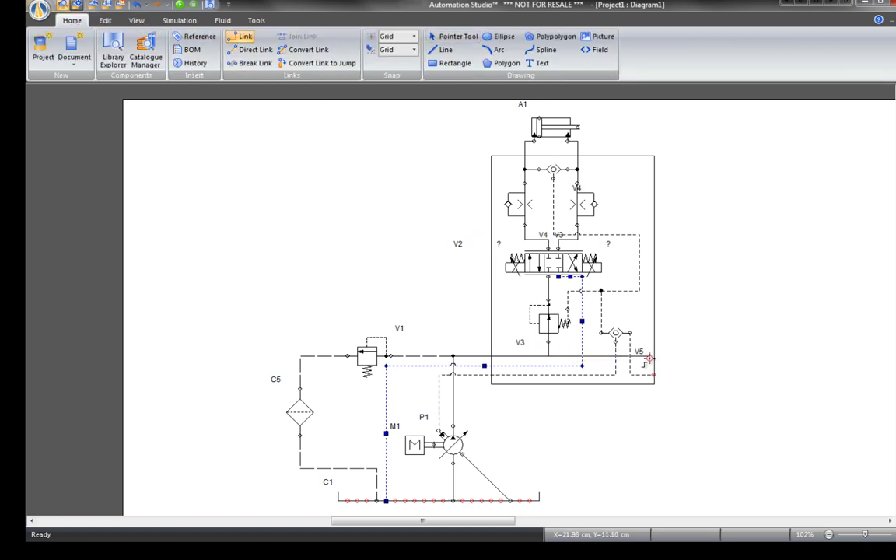
{"action": "left_click", "coordinate": [654, 356]}
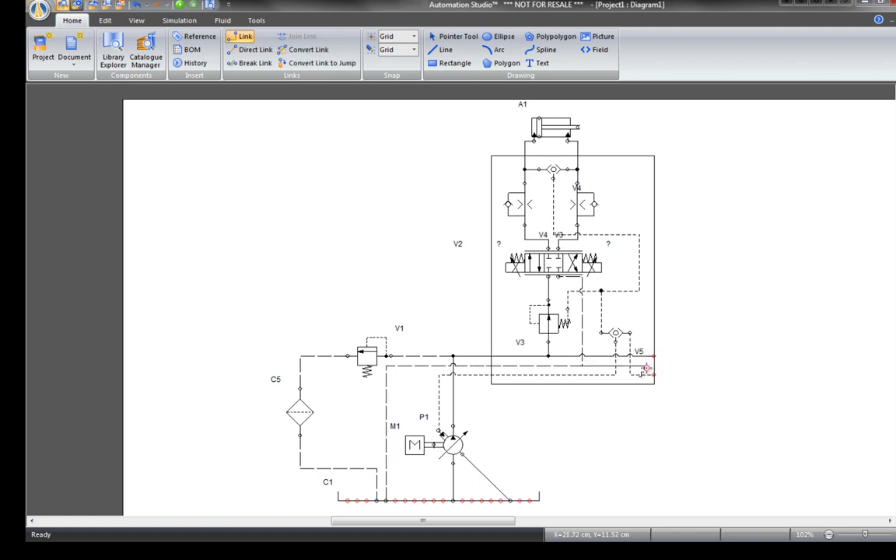
{"action": "left_click", "coordinate": [655, 365]}
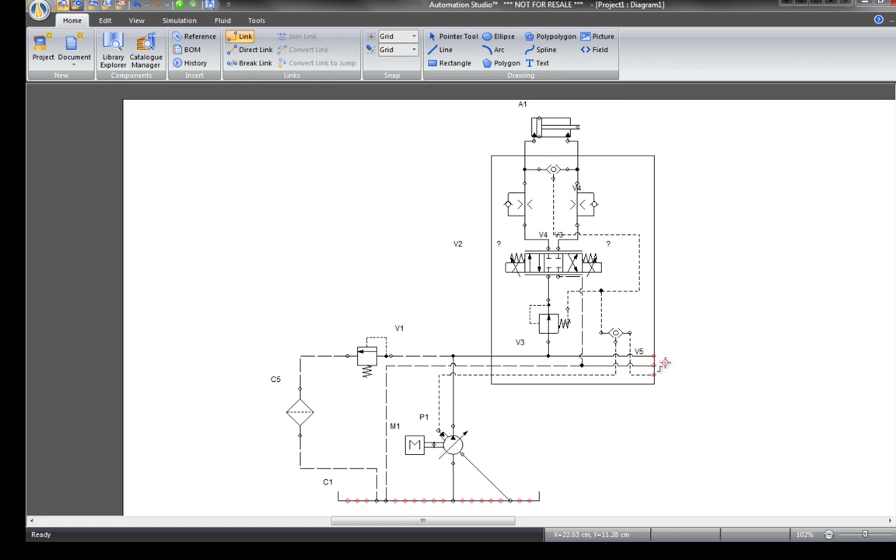
{"action": "key", "text": "Escape"}
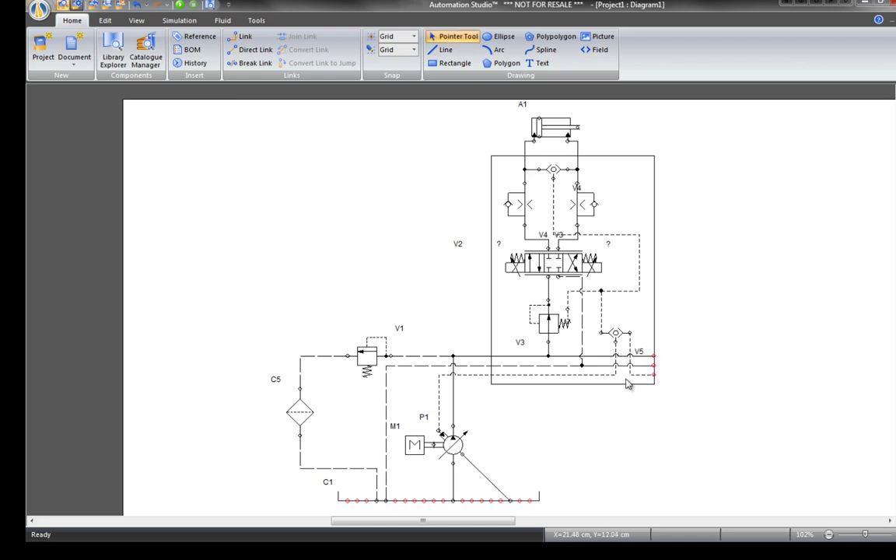
Make the new link near V5 a return line and break links where lines cross the frame.
{"action": "right_click", "coordinate": [602, 366]}
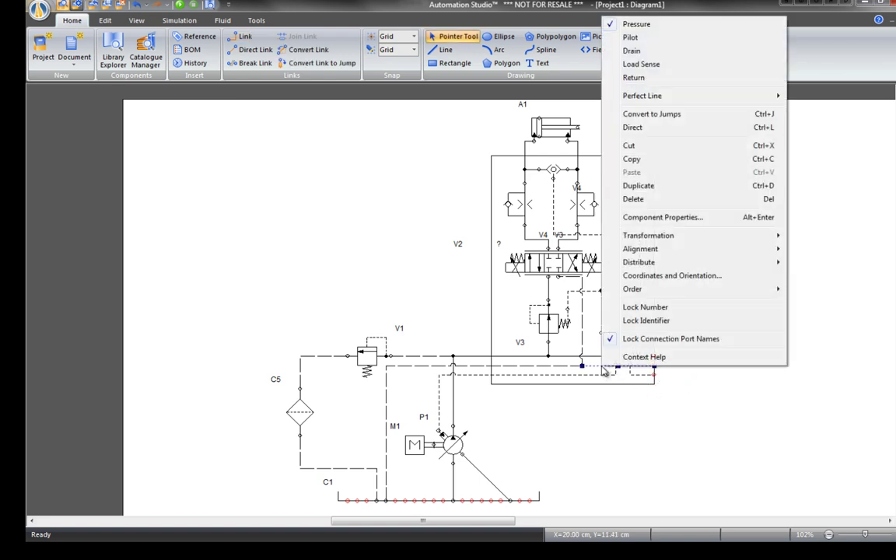
{"action": "left_click", "coordinate": [632, 78]}
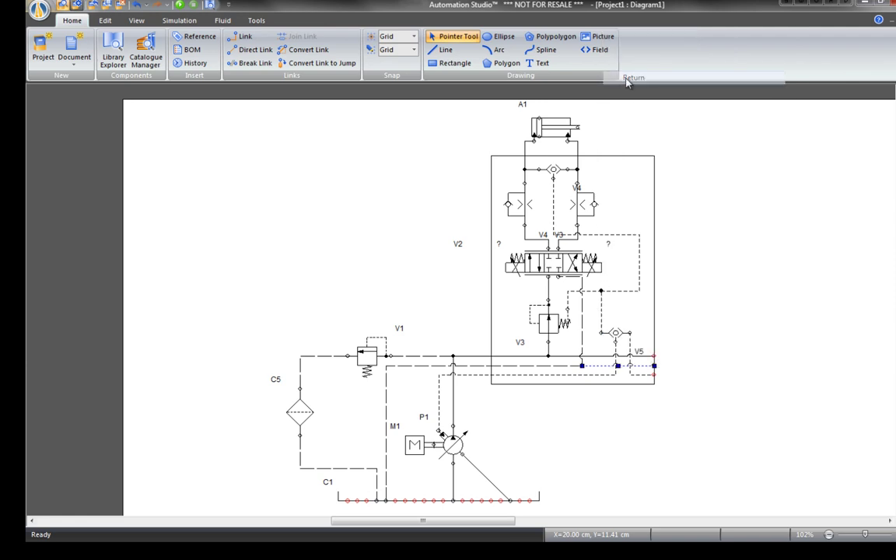
{"action": "left_click", "coordinate": [254, 63]}
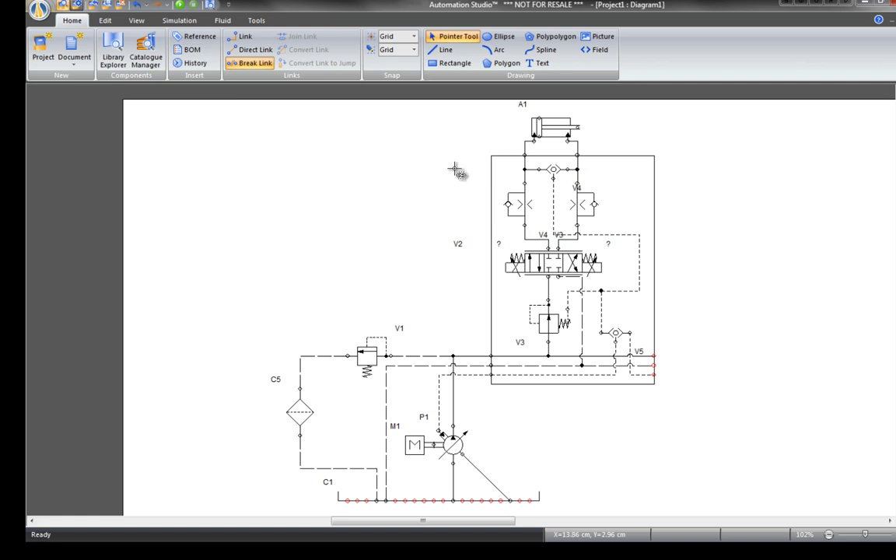
{"action": "key", "text": "Escape"}
Give the manifold rectangle dash style 15 with an outline width of 3.
{"action": "left_click", "coordinate": [490, 172]}
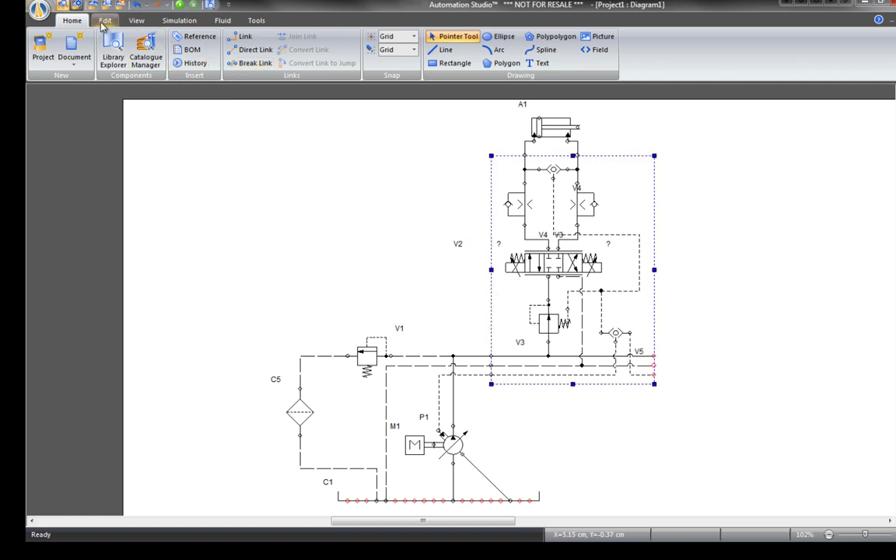
{"action": "left_click", "coordinate": [105, 20]}
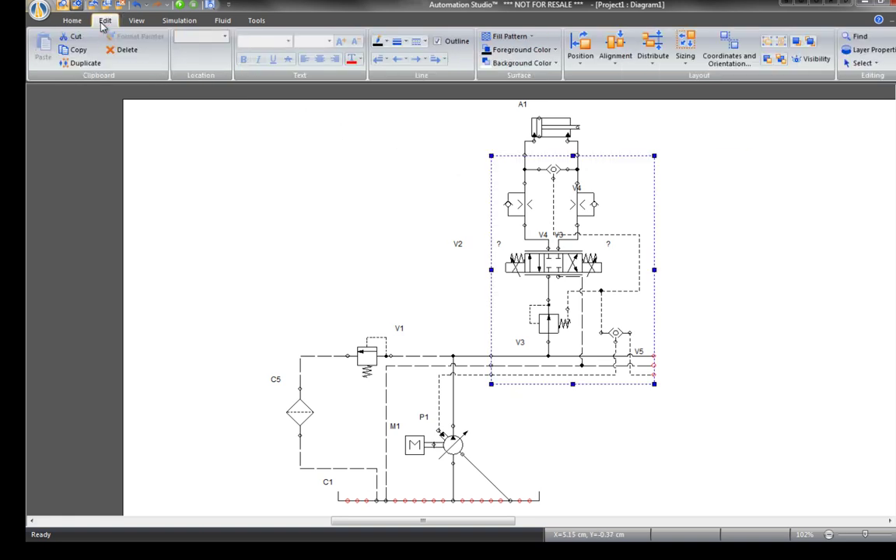
{"action": "left_click", "coordinate": [421, 42]}
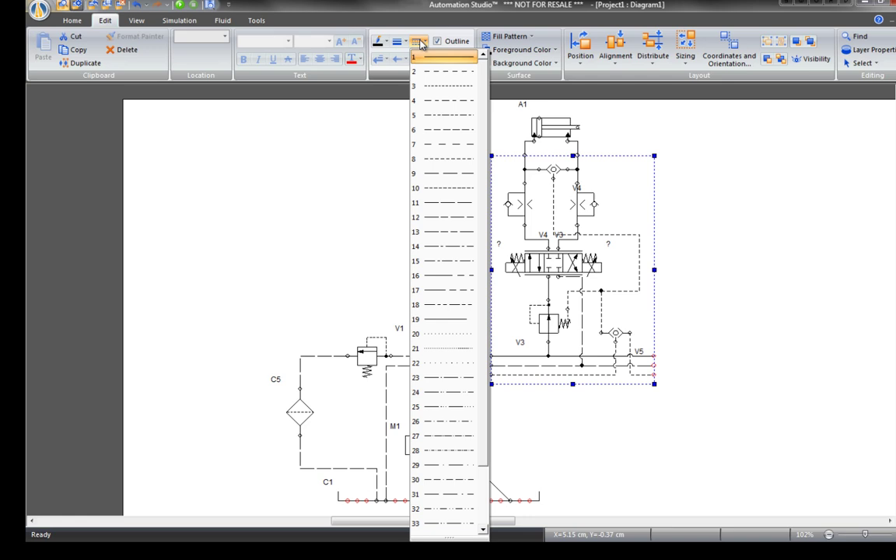
{"action": "left_click", "coordinate": [434, 262]}
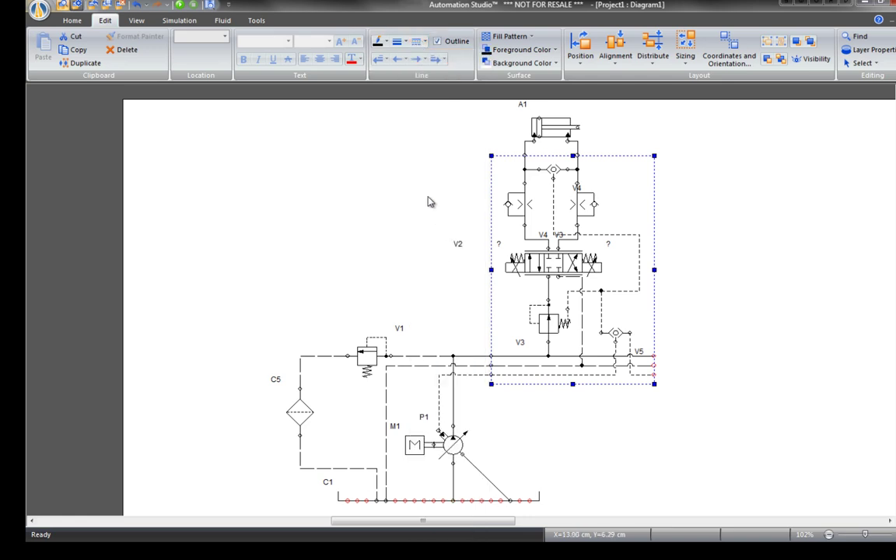
{"action": "left_click", "coordinate": [398, 41]}
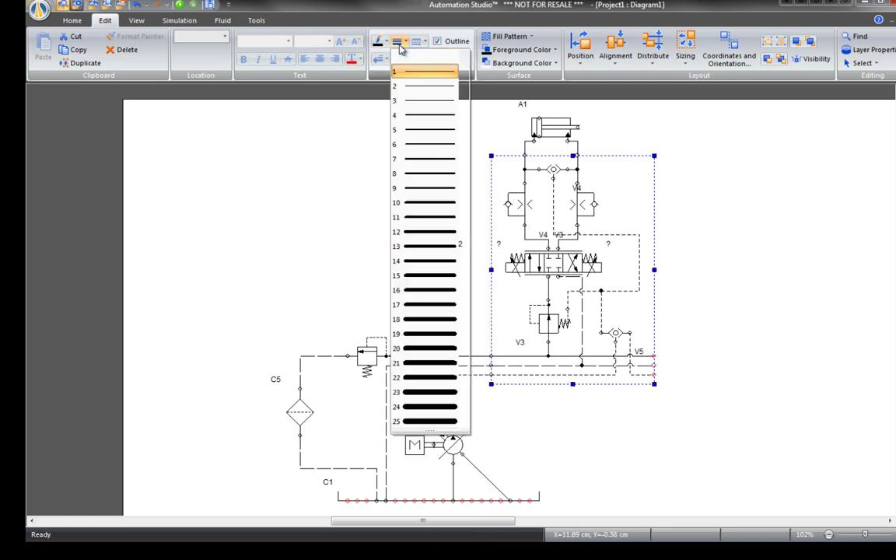
{"action": "left_click", "coordinate": [415, 102]}
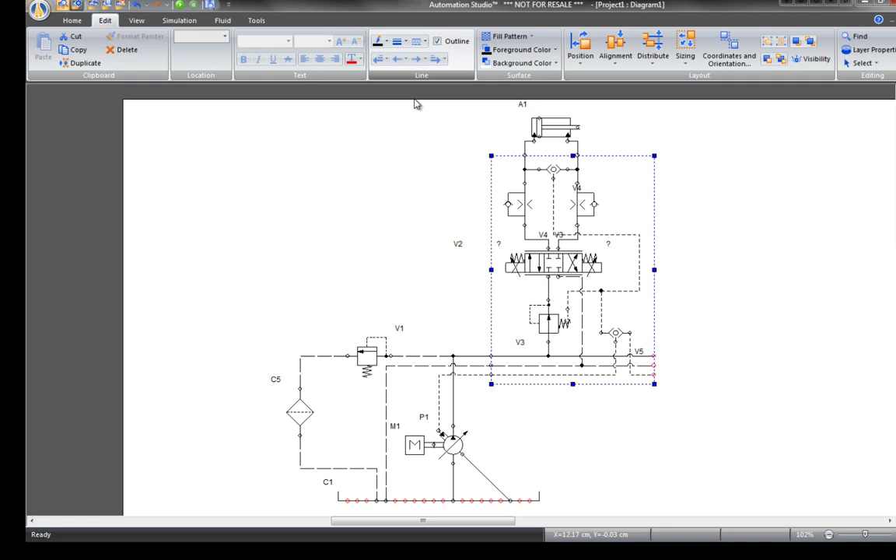
Fill the rectangle with light orange dotted pattern 7 and send it behind the circuit.
{"action": "left_click", "coordinate": [531, 36]}
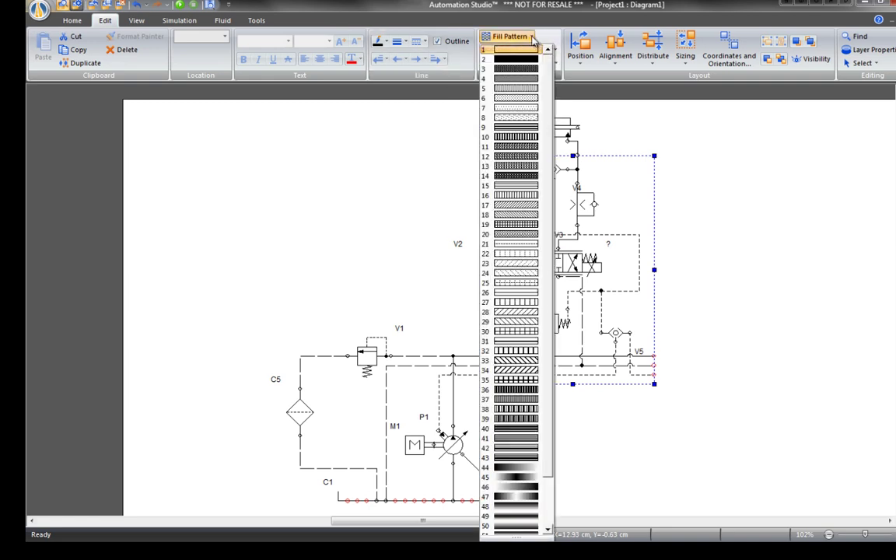
{"action": "left_click", "coordinate": [525, 114]}
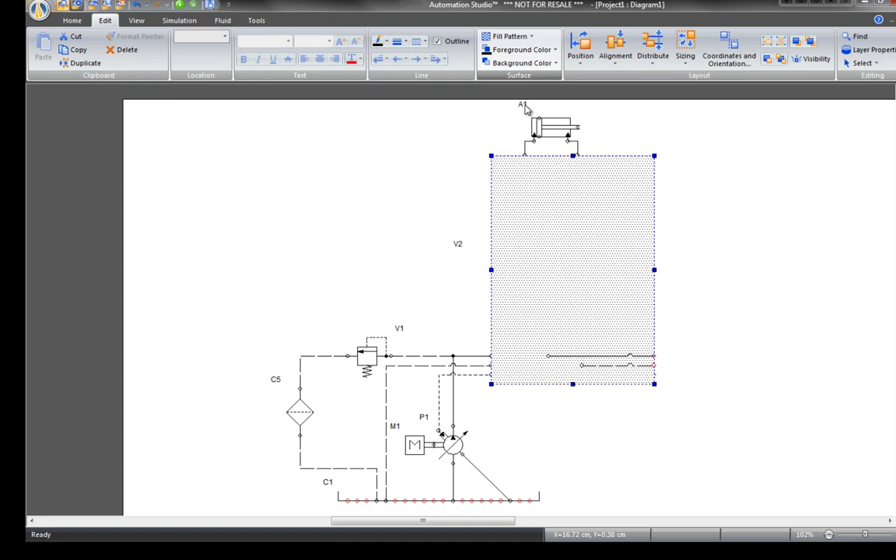
{"action": "left_click", "coordinate": [553, 50]}
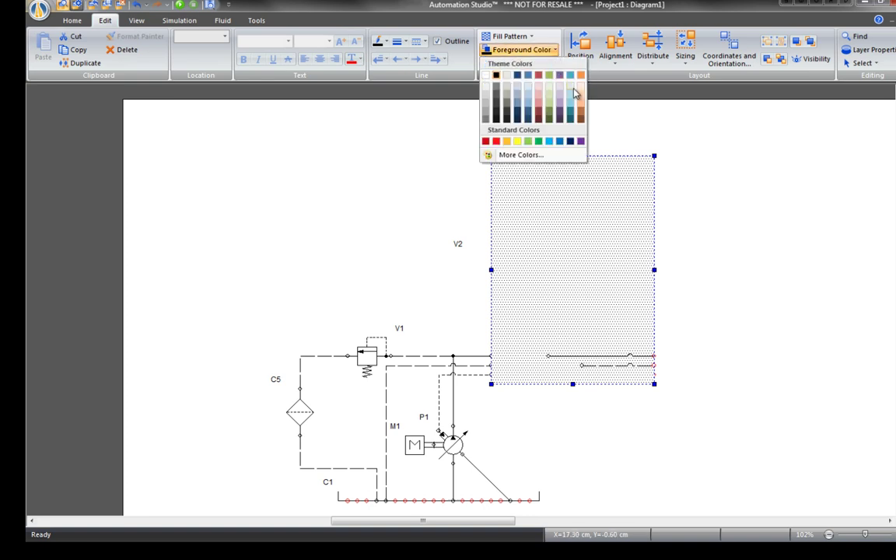
{"action": "left_click", "coordinate": [580, 95]}
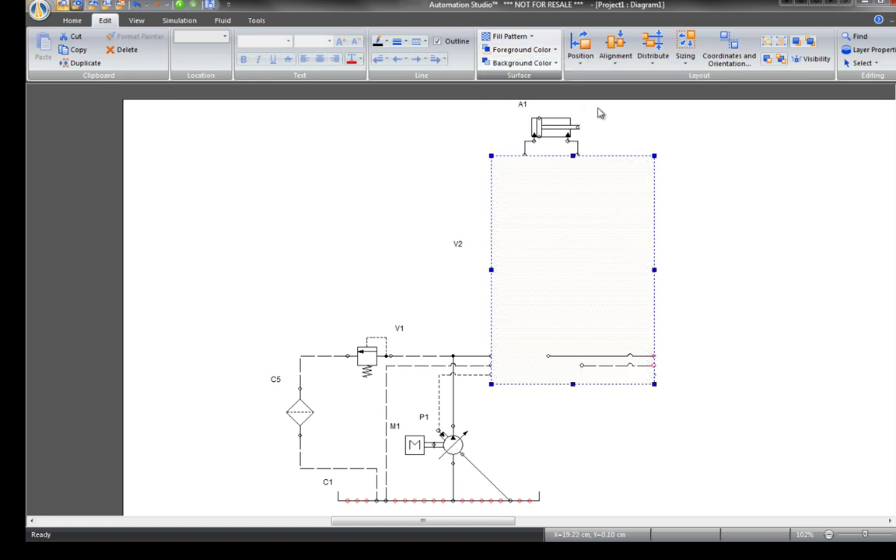
{"action": "left_click", "coordinate": [782, 60]}
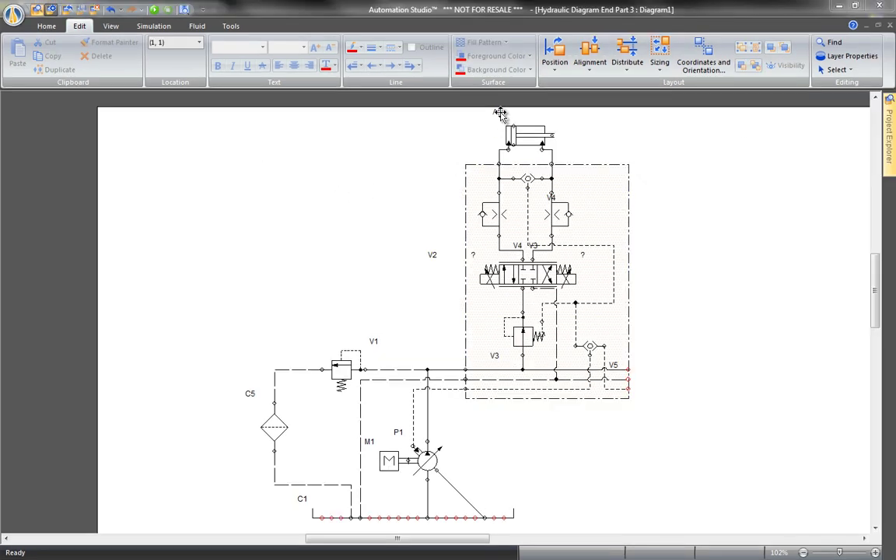
Move A1's label left of the cylinder, group the valves into assembly ASB1, and position its label.
{"action": "left_click_drag", "start_coordinate": [499, 115], "coordinate": [656, 410]}
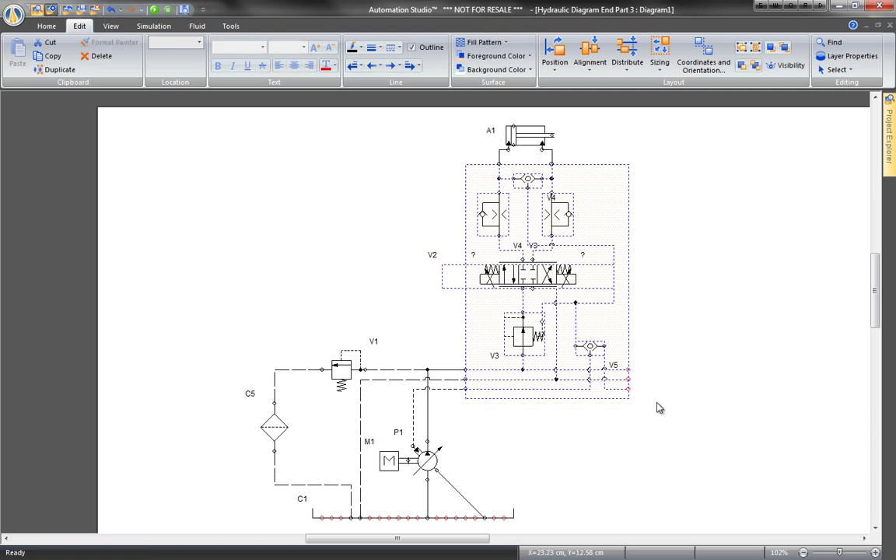
{"action": "left_click", "coordinate": [755, 48]}
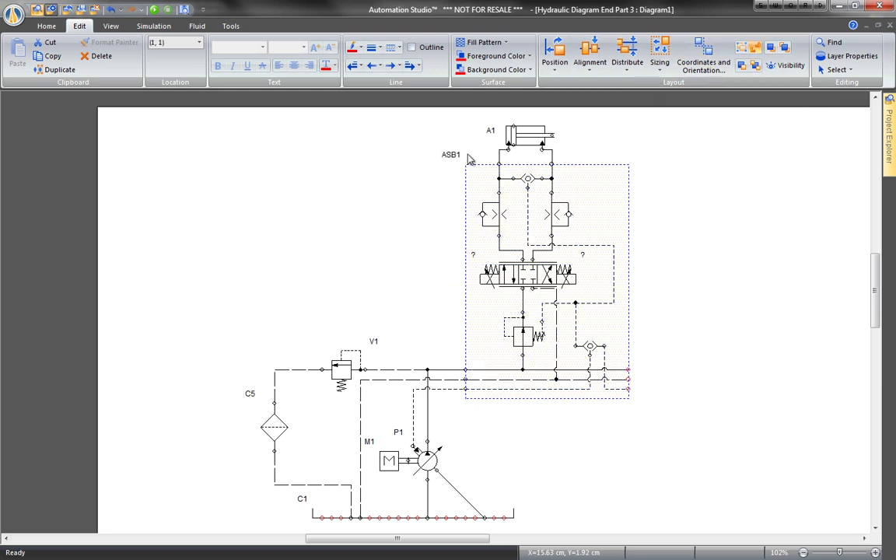
{"action": "left_click_drag", "start_coordinate": [454, 156], "coordinate": [450, 177]}
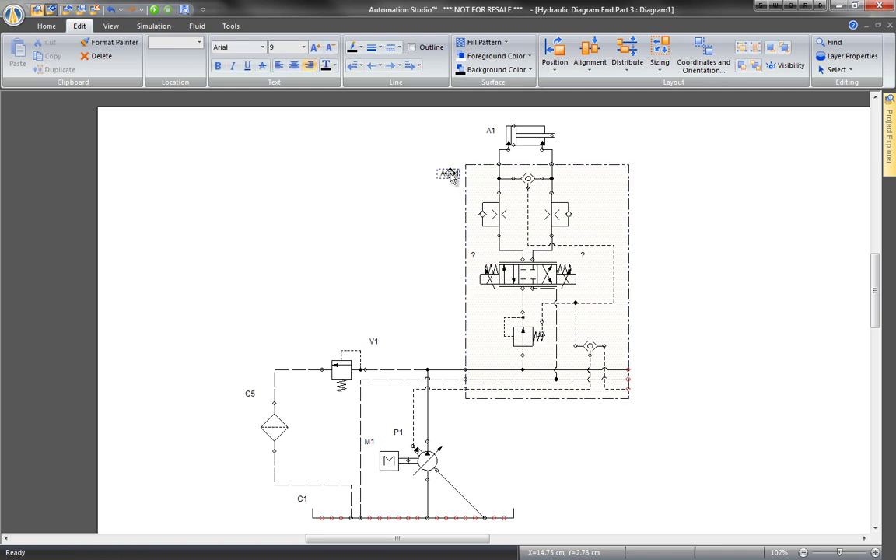
Select all components and toggle Show/Hide Item Identifier twice, leaving identifiers displayed.
{"action": "left_click", "coordinate": [834, 70]}
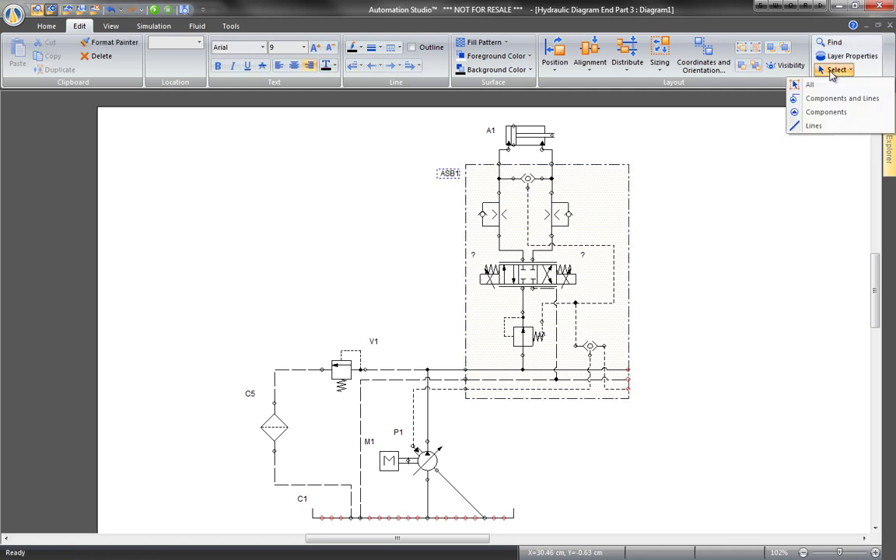
{"action": "left_click", "coordinate": [824, 86]}
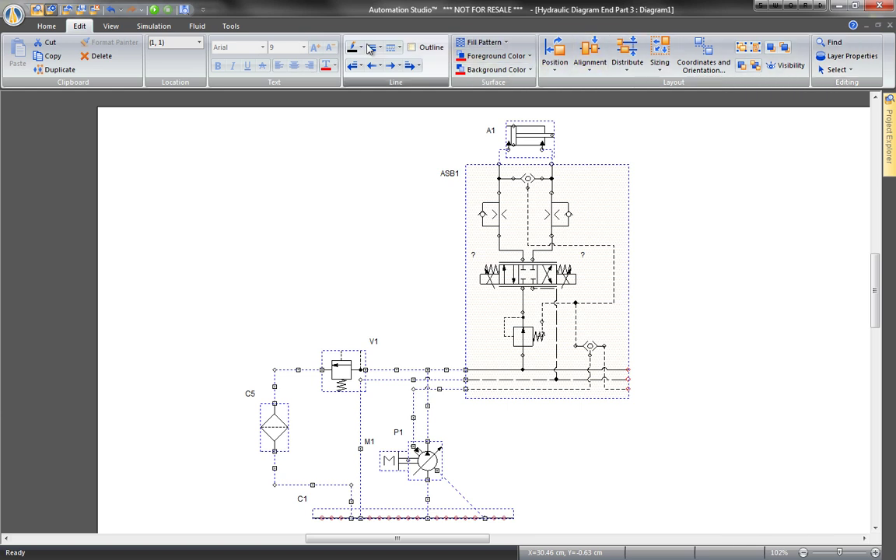
{"action": "left_click", "coordinate": [112, 27]}
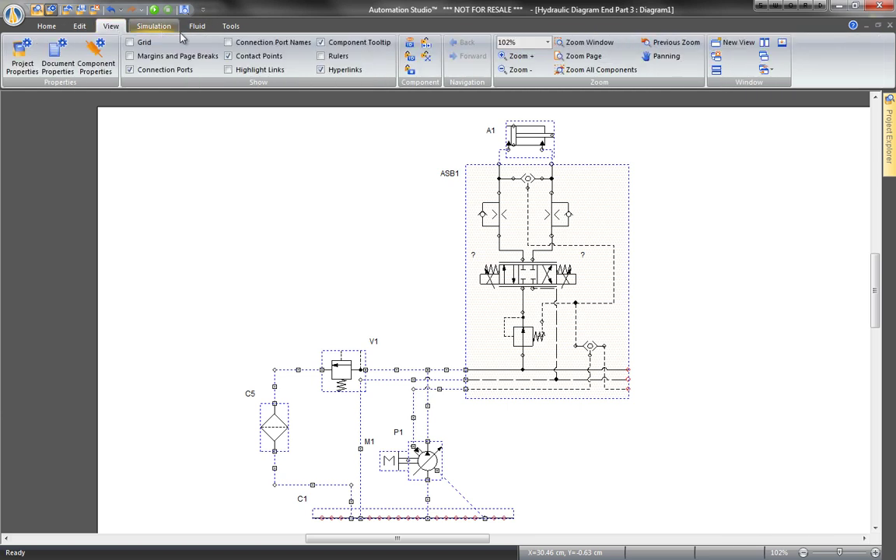
{"action": "left_click", "coordinate": [412, 43]}
{"action": "left_click", "coordinate": [411, 43]}
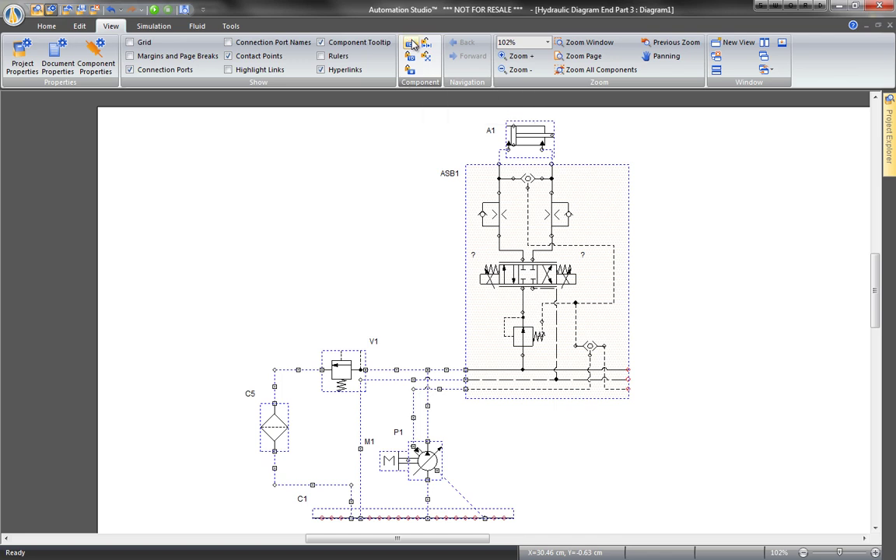